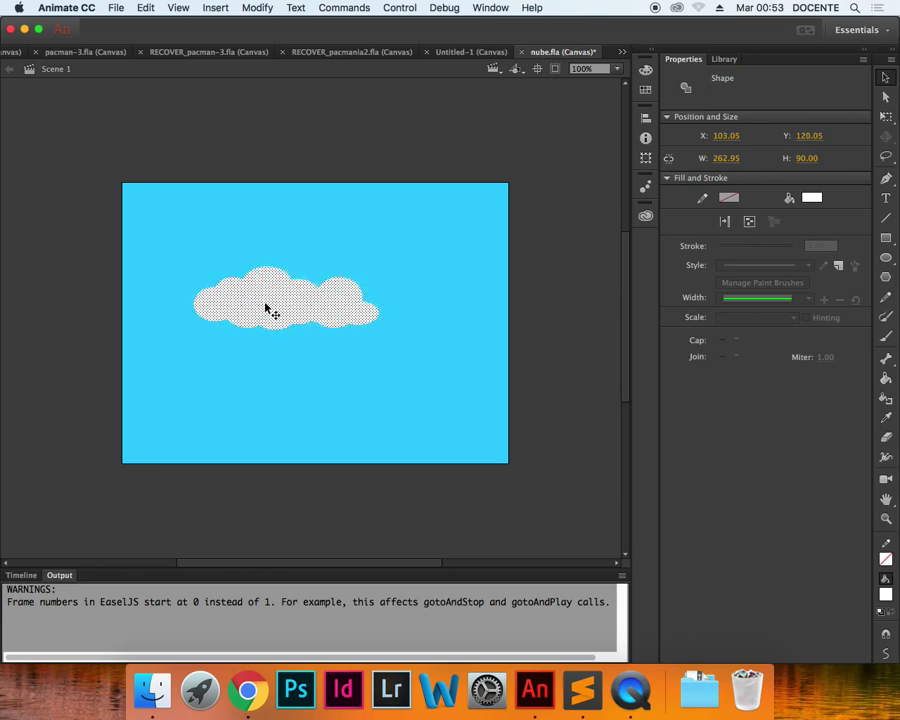
Move the cloud shape near the stage's centre and convert it to a movie clip symbol named nube
drag(256, 306, 291, 315)
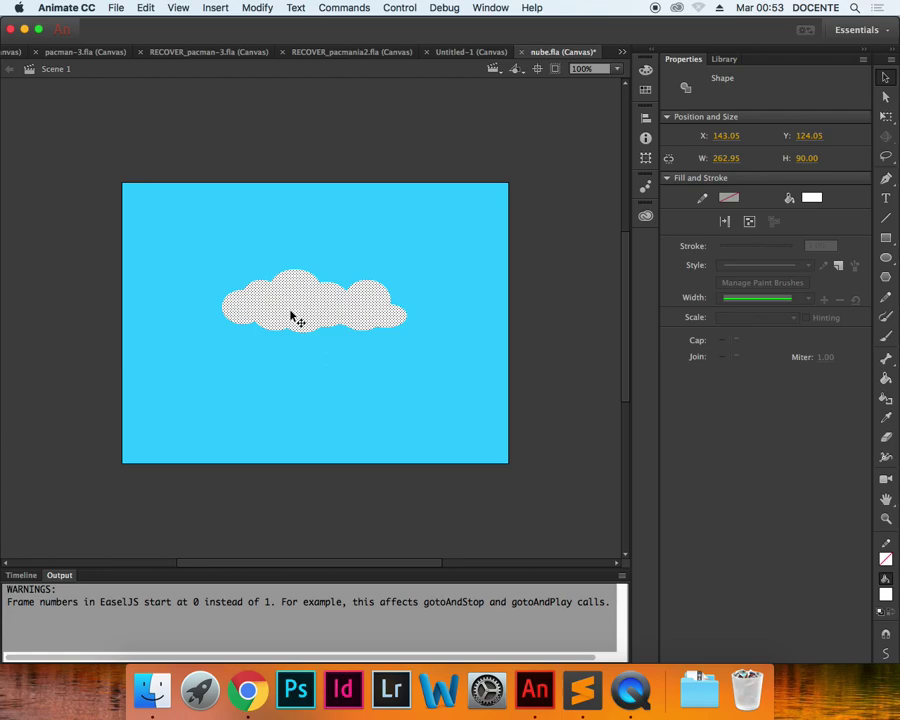
mouse_move(285, 313)
mouse_down()
mouse_move(293, 306)
mouse_move(271, 312)
mouse_up()
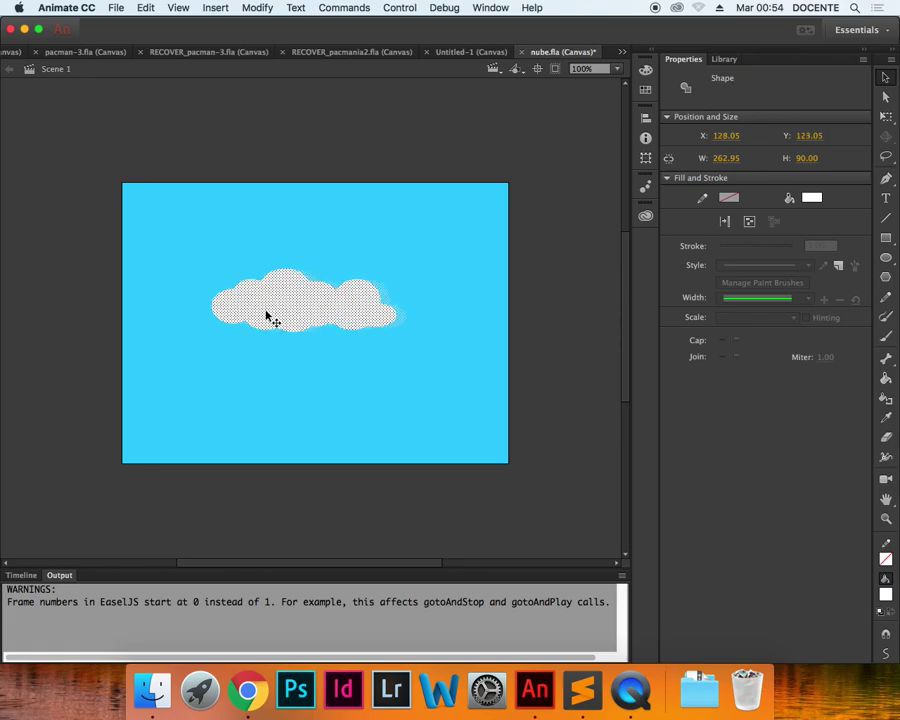
click(21, 575)
drag(280, 310, 290, 316)
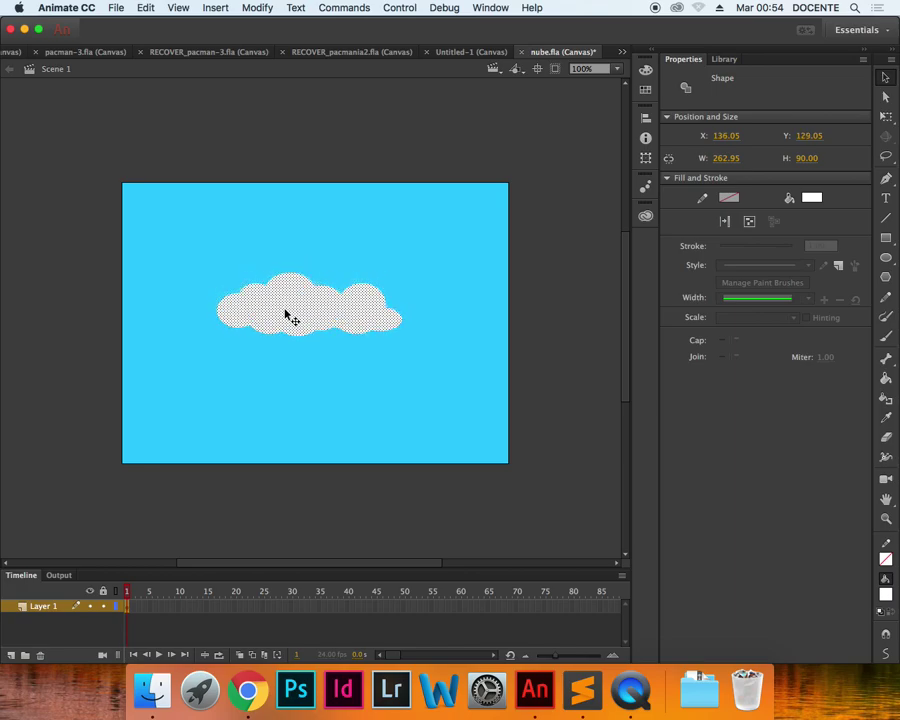
key(F8)
text(nube)
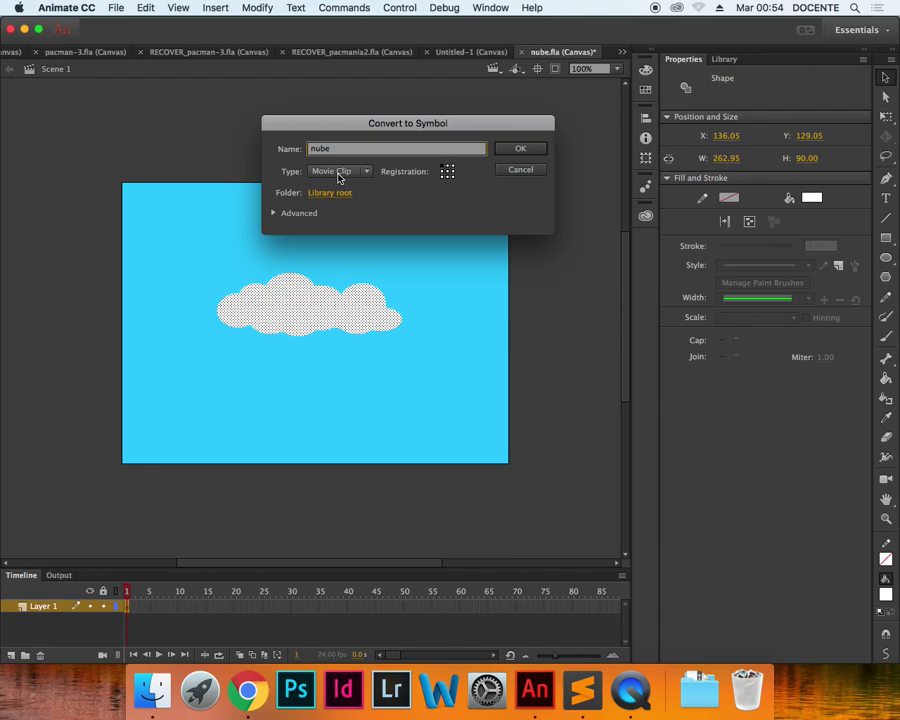
click(520, 150)
Place the cloud just beyond the stage's right edge at frame 1, and back near the stage's centre in a new keyframe at frame 20
drag(340, 290, 333, 307)
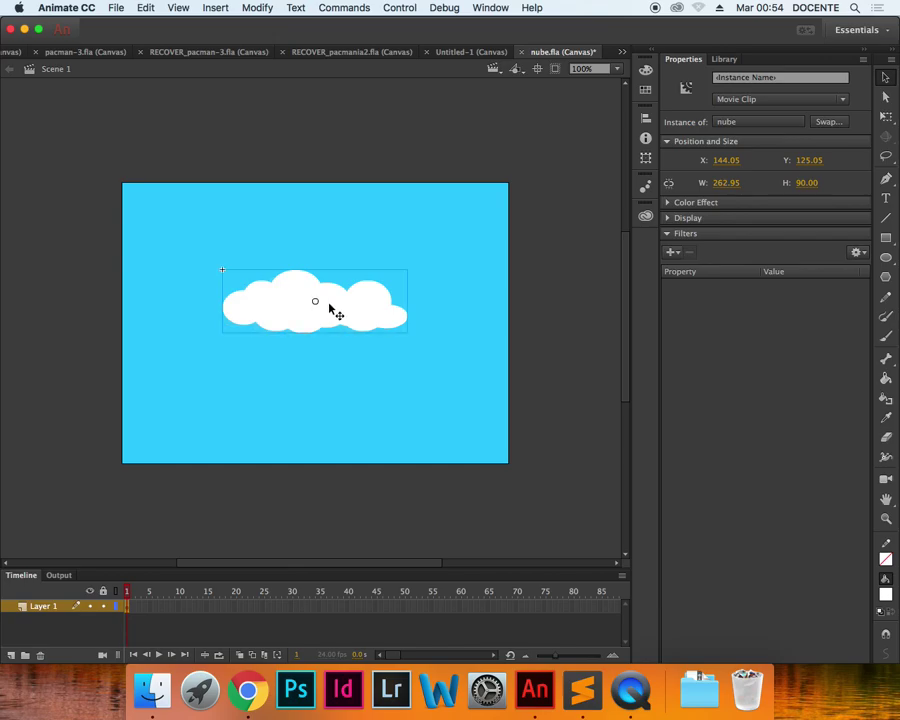
drag(275, 311, 570, 321)
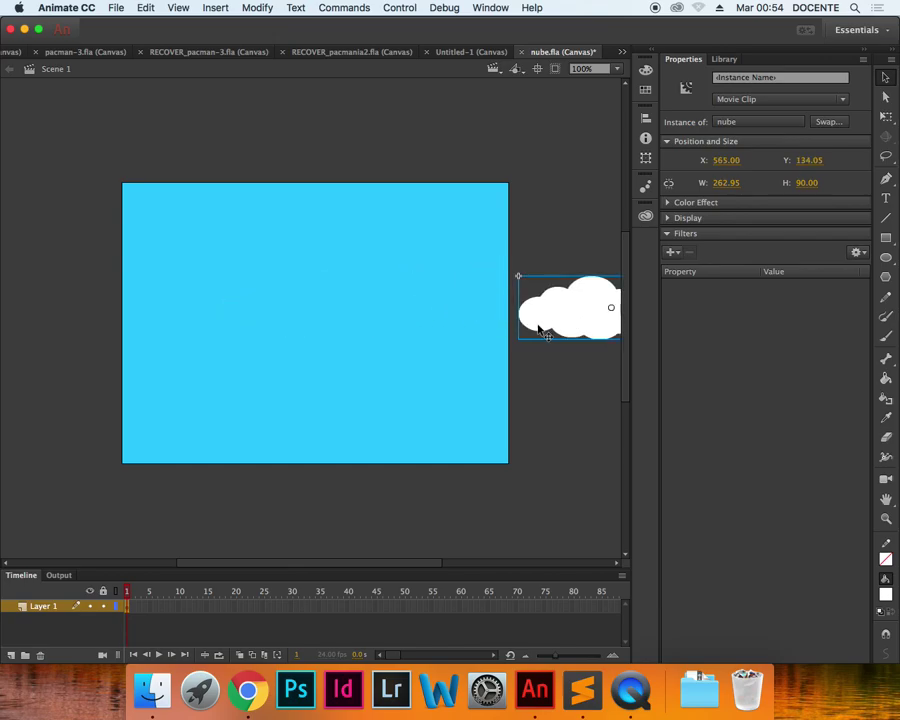
click(238, 607)
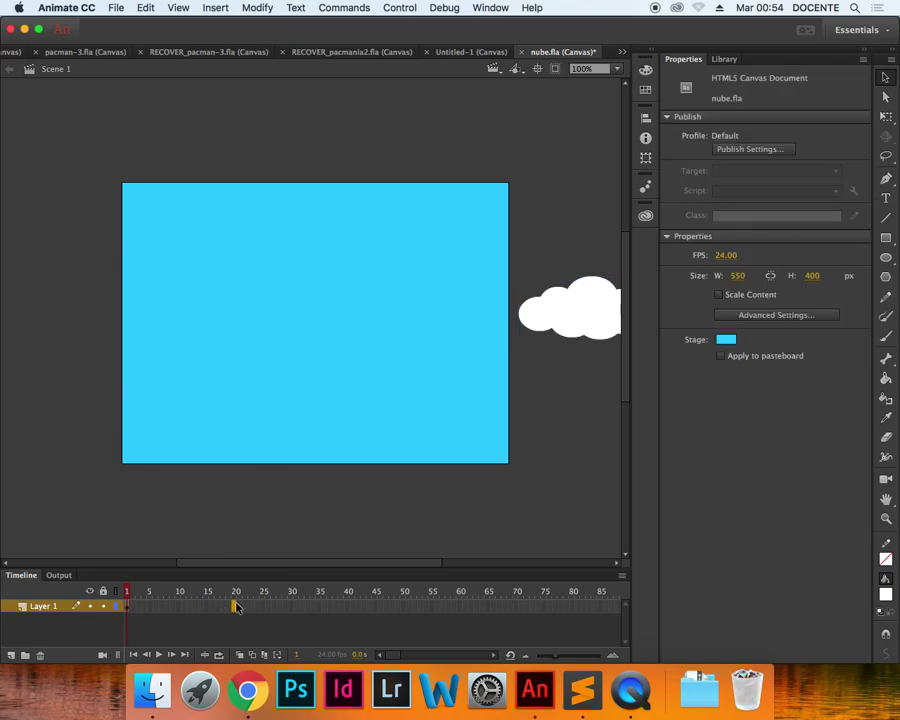
key(F6)
drag(545, 327, 240, 318)
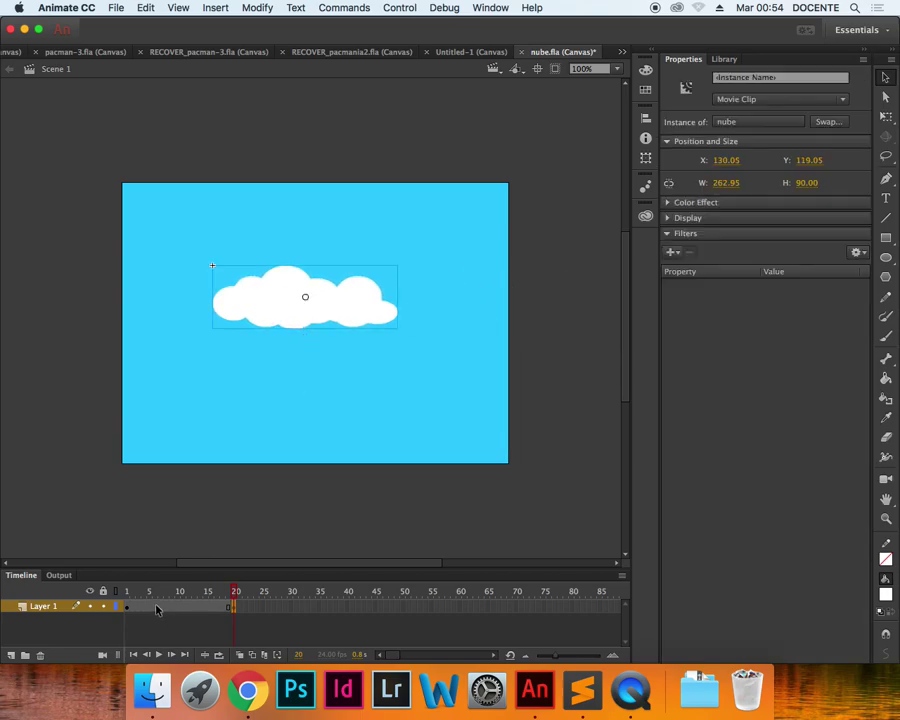
Create a classic tween between frames 1 and 20 and play the cloud's movement
right_click(156, 608)
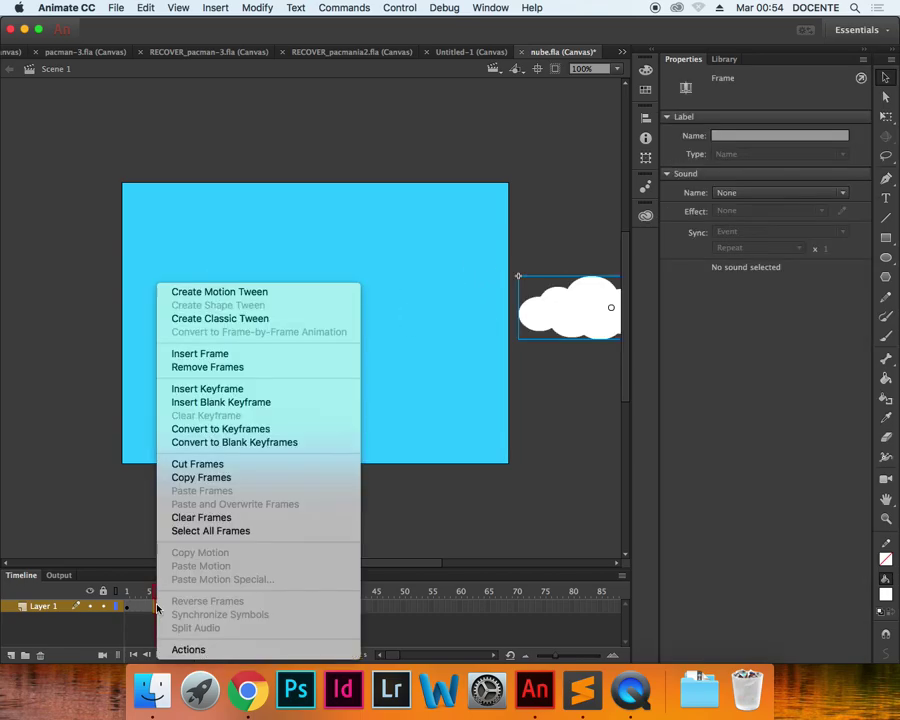
click(243, 319)
click(282, 436)
key(Return)
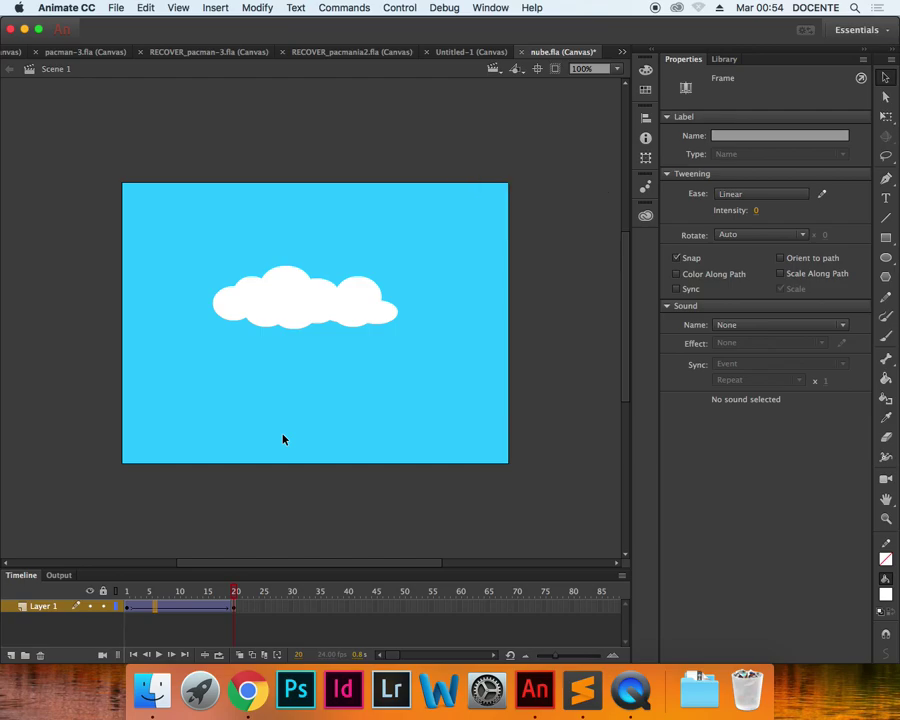
Rename the cloud's layer as nube
click(234, 606)
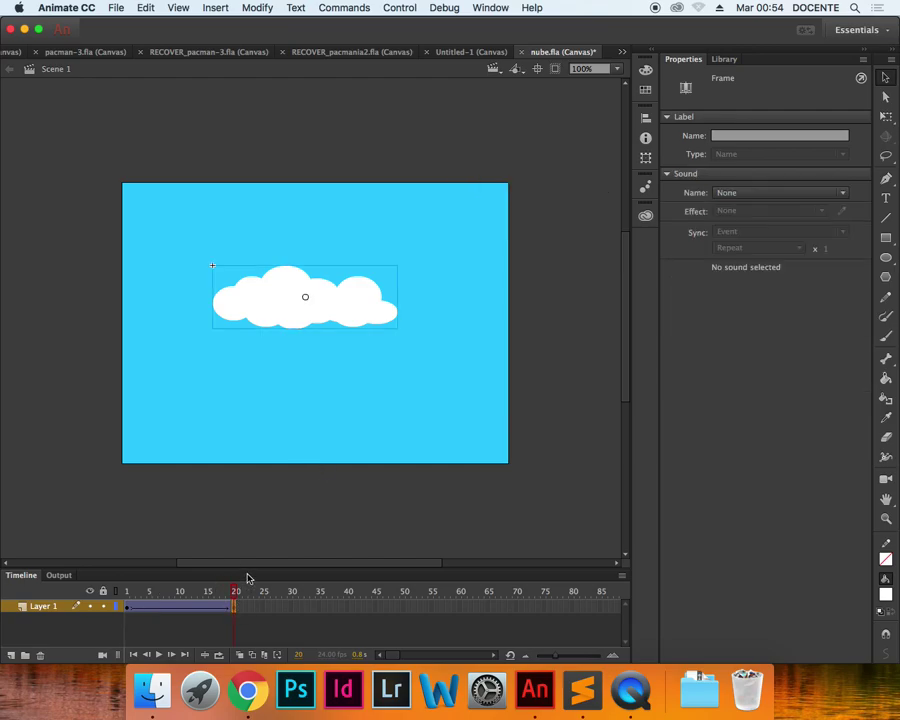
click(40, 622)
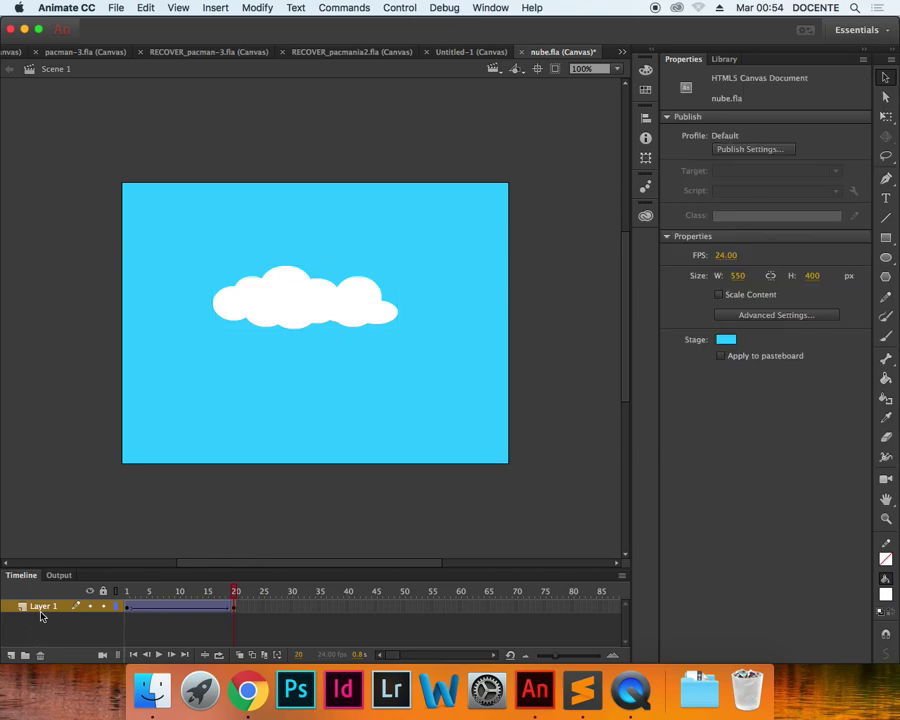
double_click(44, 607)
text(nu)
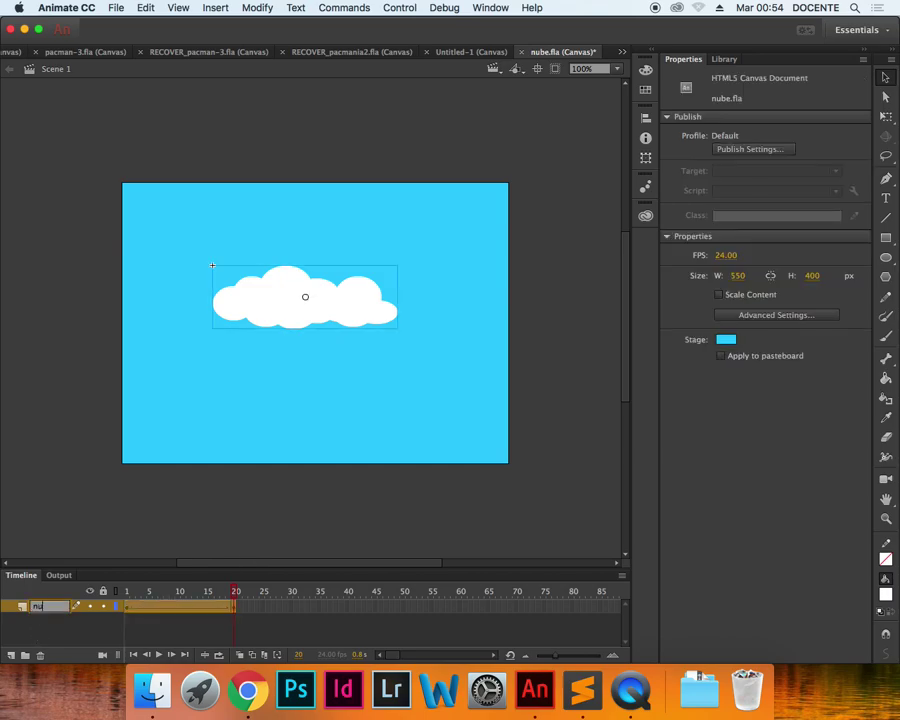
text(be)
key(Return)
Add a new layer above nube and name it nube top
click(11, 656)
double_click(43, 606)
text(nube)
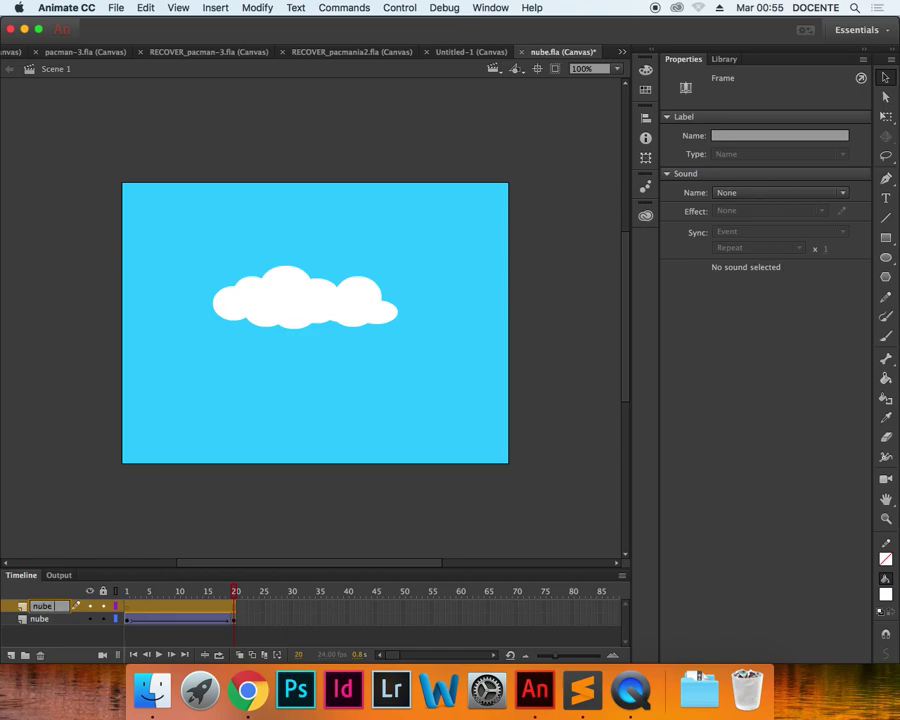
text(top)
key(Return)
Insert a keyframe at frame 20 of nube top and copy the cloud from frame 20 of the nube layer
click(235, 618)
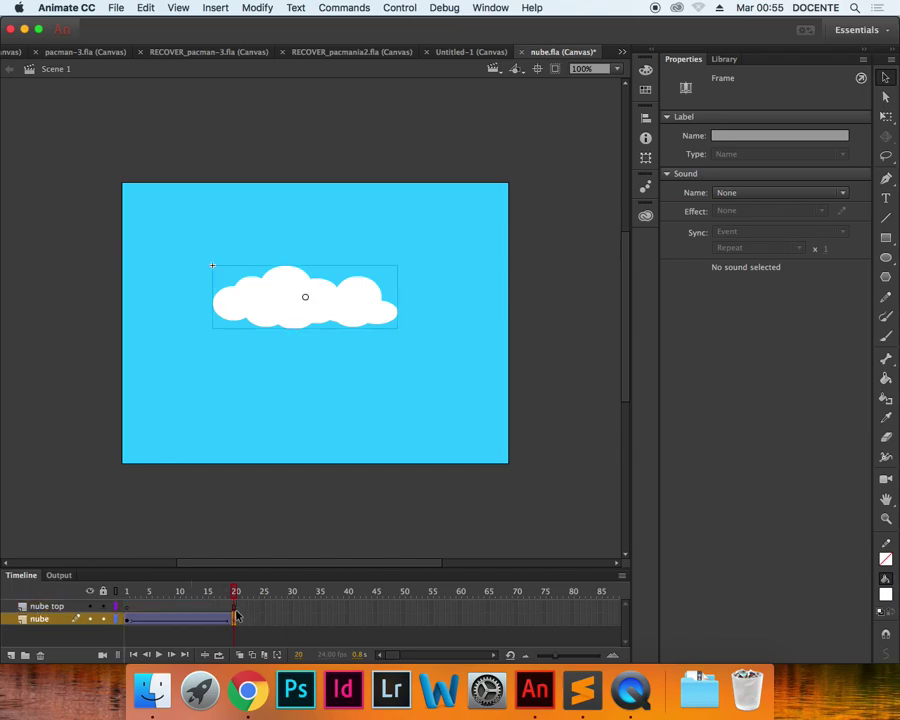
click(236, 607)
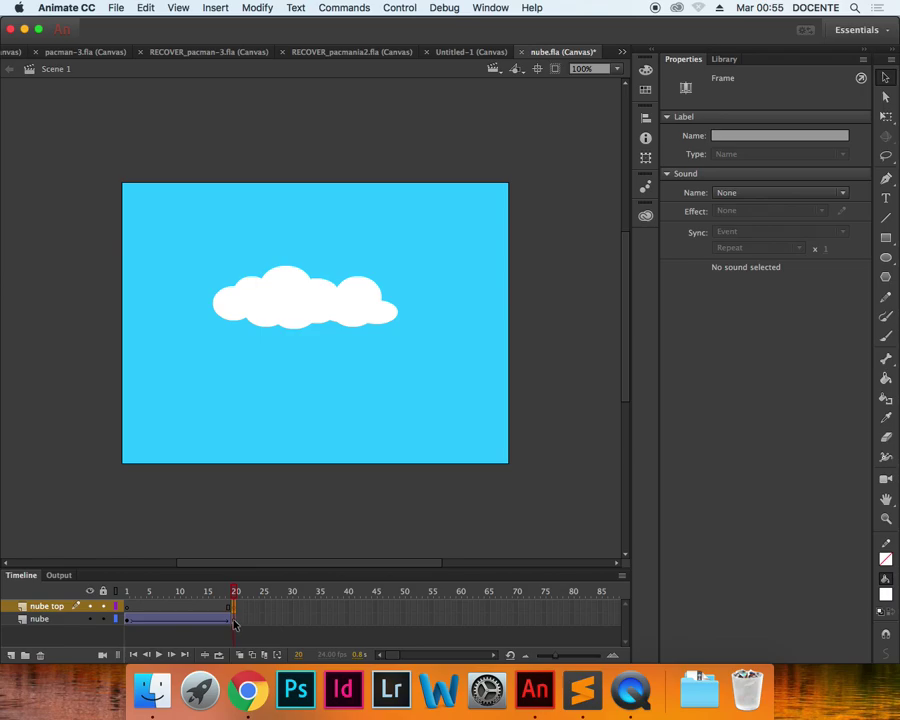
click(236, 618)
click(287, 316)
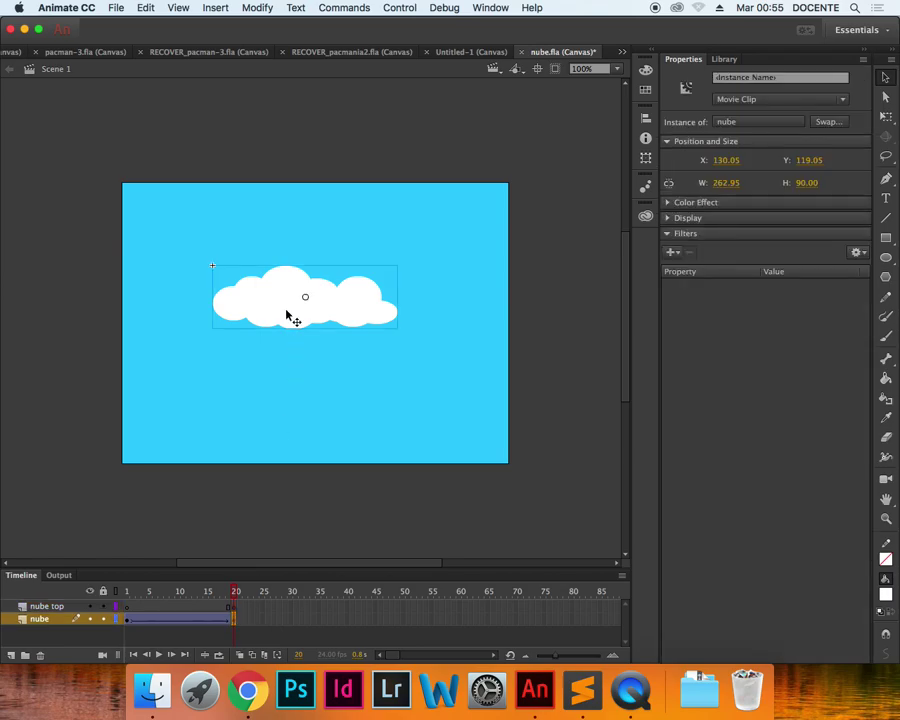
Paste the cloud in place at frame 20 of the nube top layer, matching the original's position
click(236, 606)
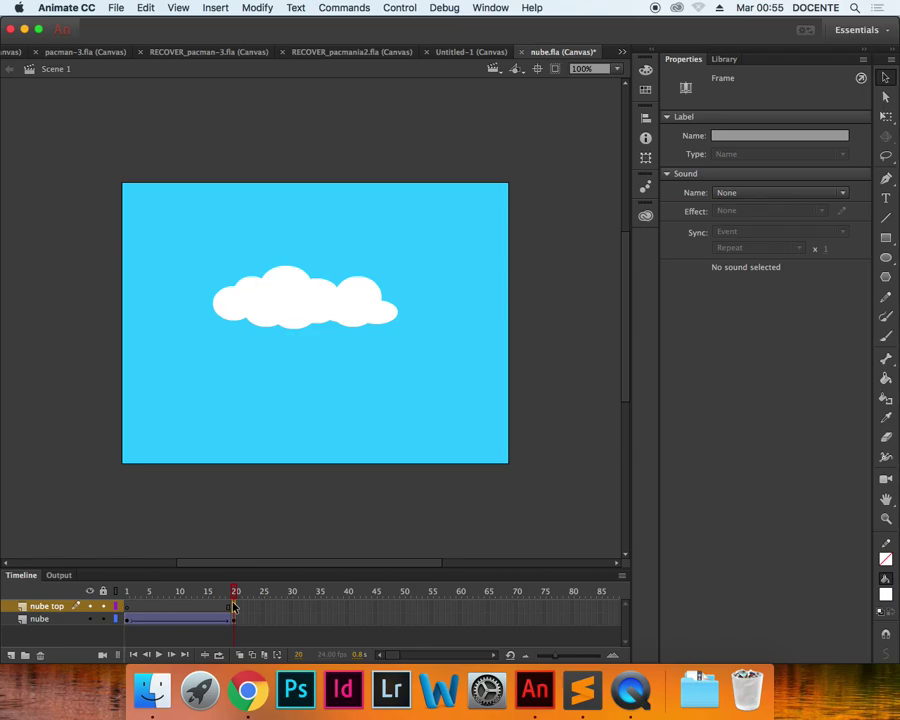
key(ctrl+v)
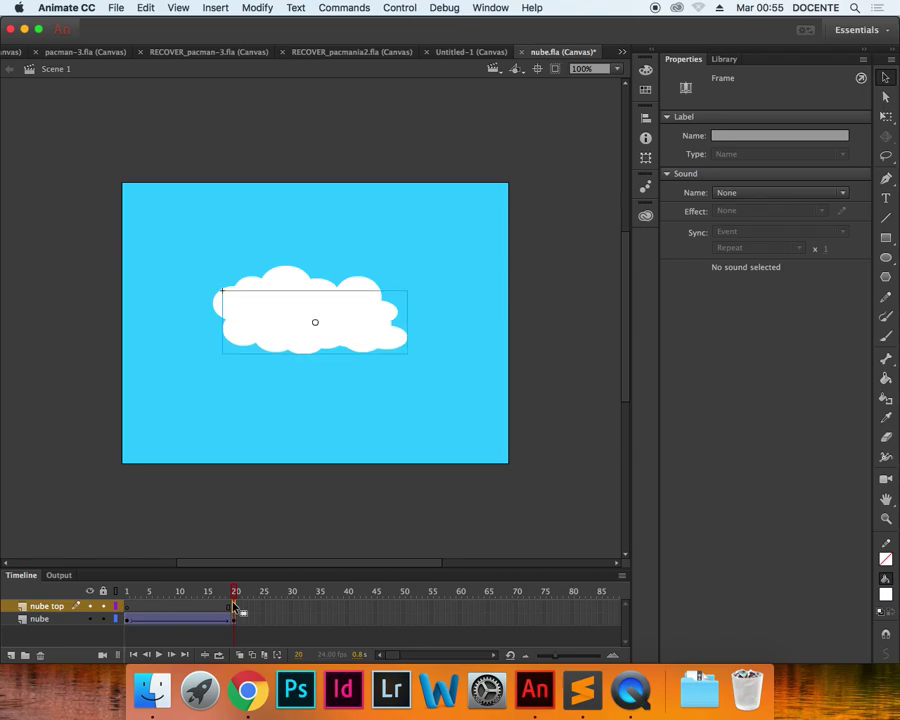
key(ctrl+z)
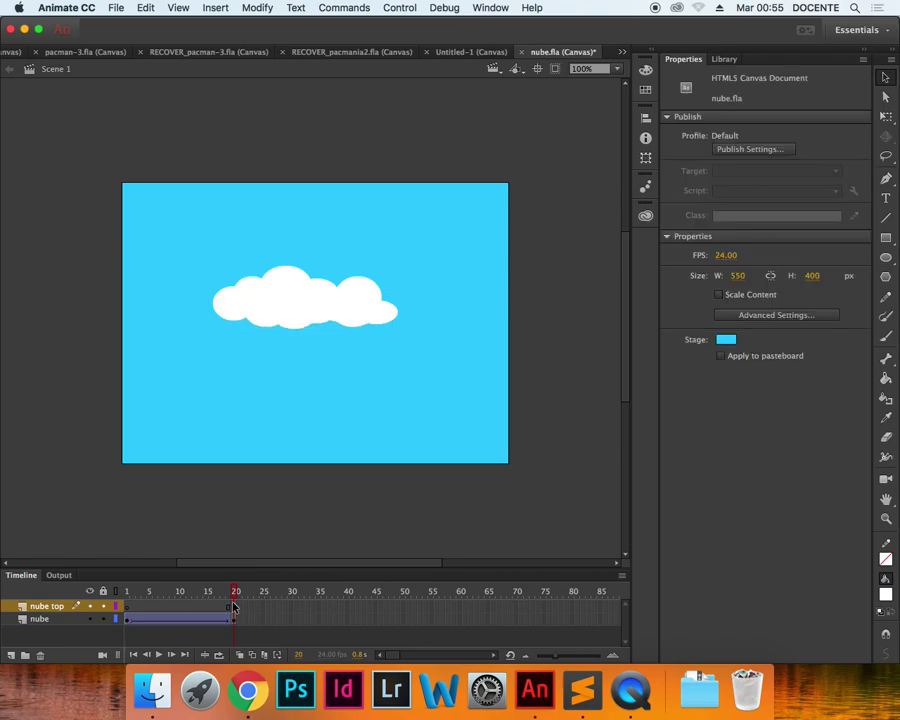
key(ctrl+shift+v)
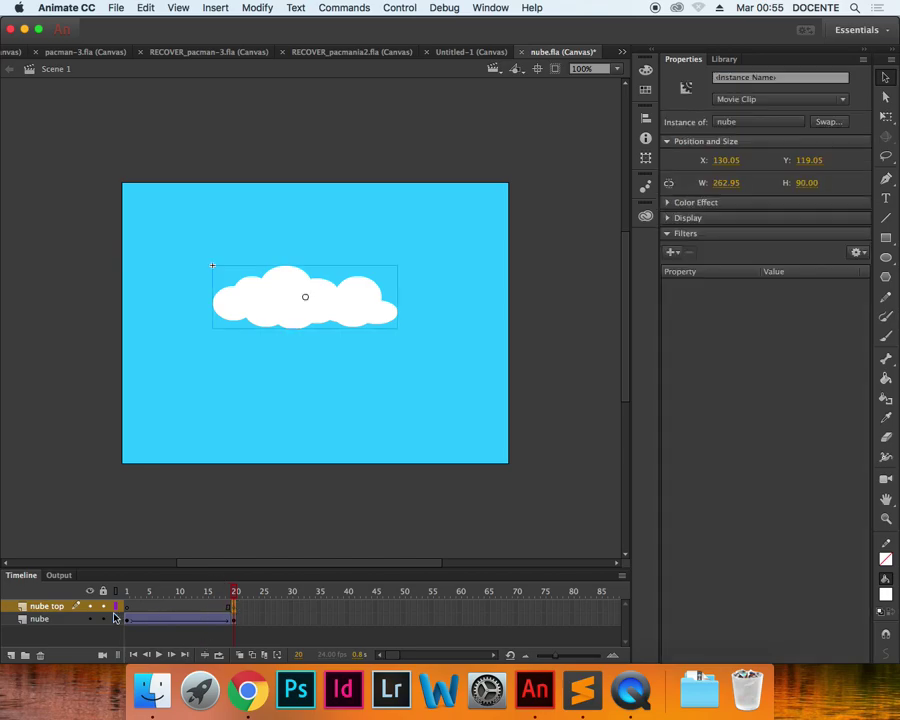
Break apart the cloud copy at frame 20 of the nube top layer into an editable shape
click(235, 620)
click(235, 606)
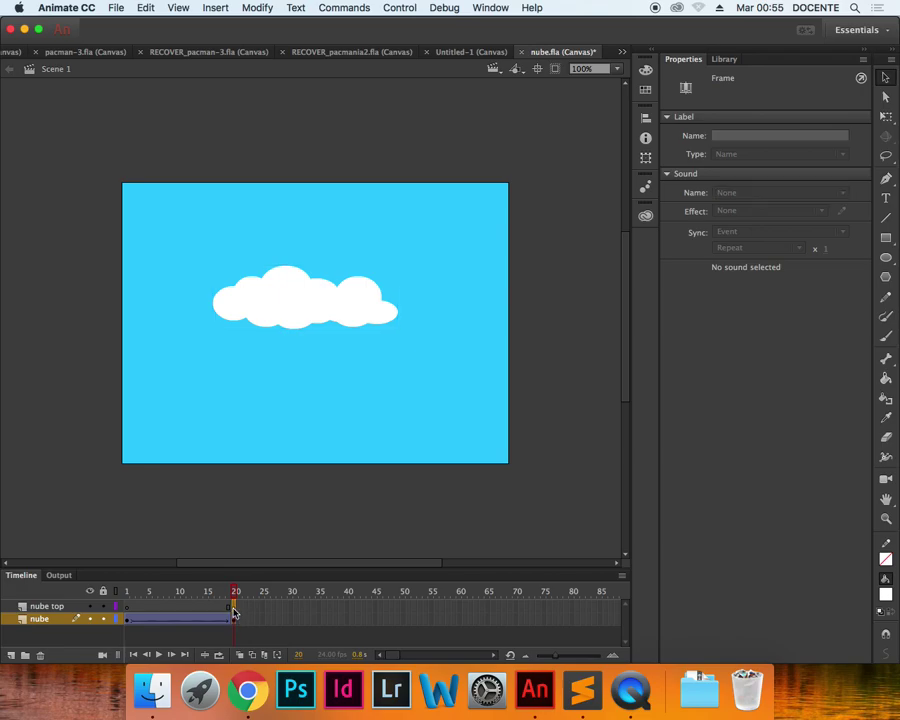
click(297, 361)
click(290, 327)
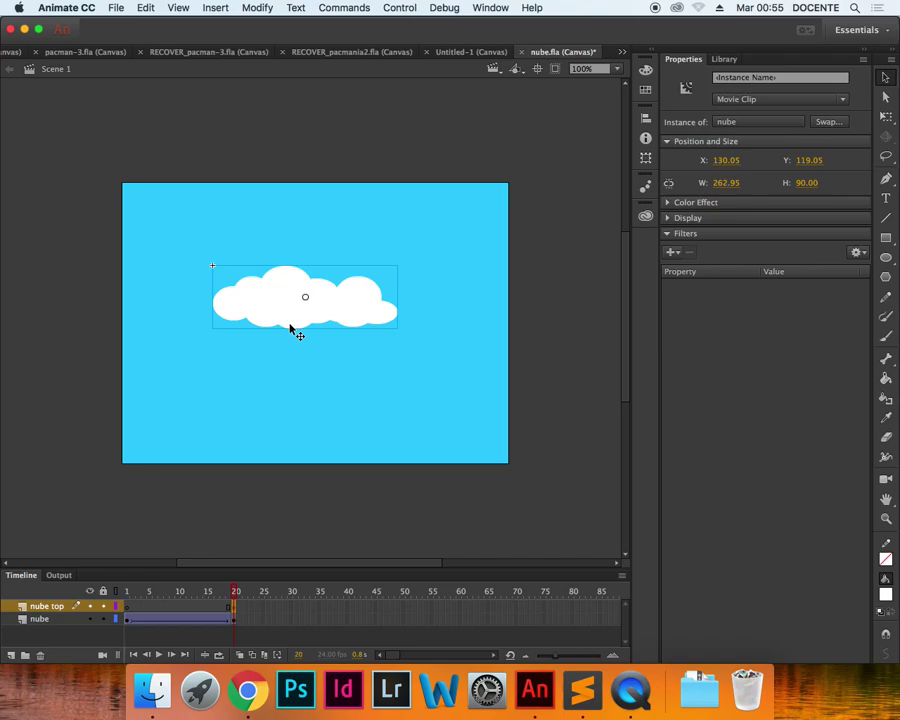
key(super+b)
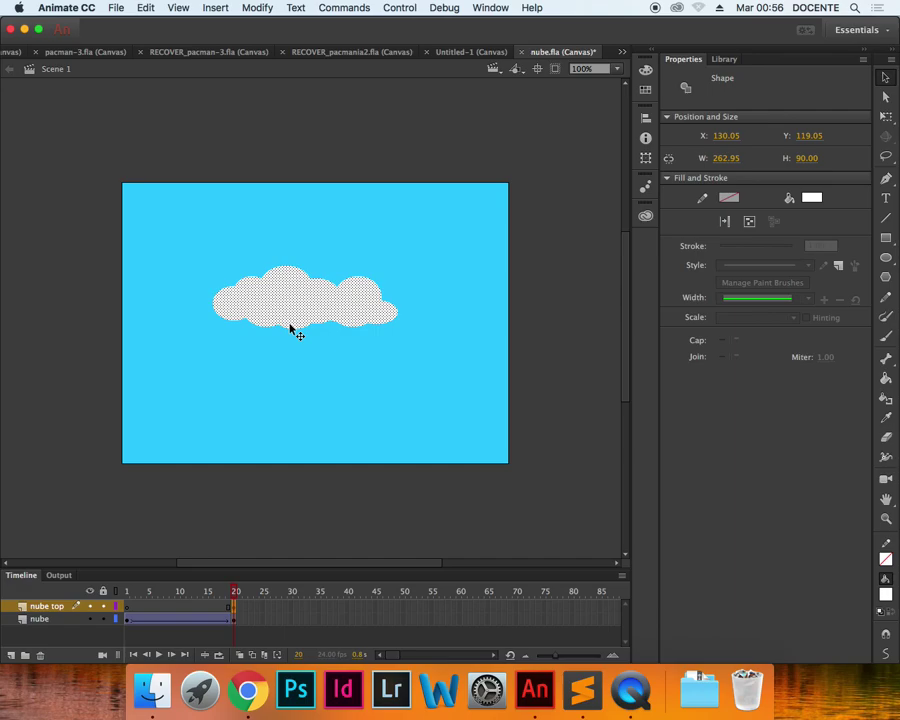
Show the rulers and add a horizontal guide across the cloud's middle, at about 174 px vertically
click(179, 8)
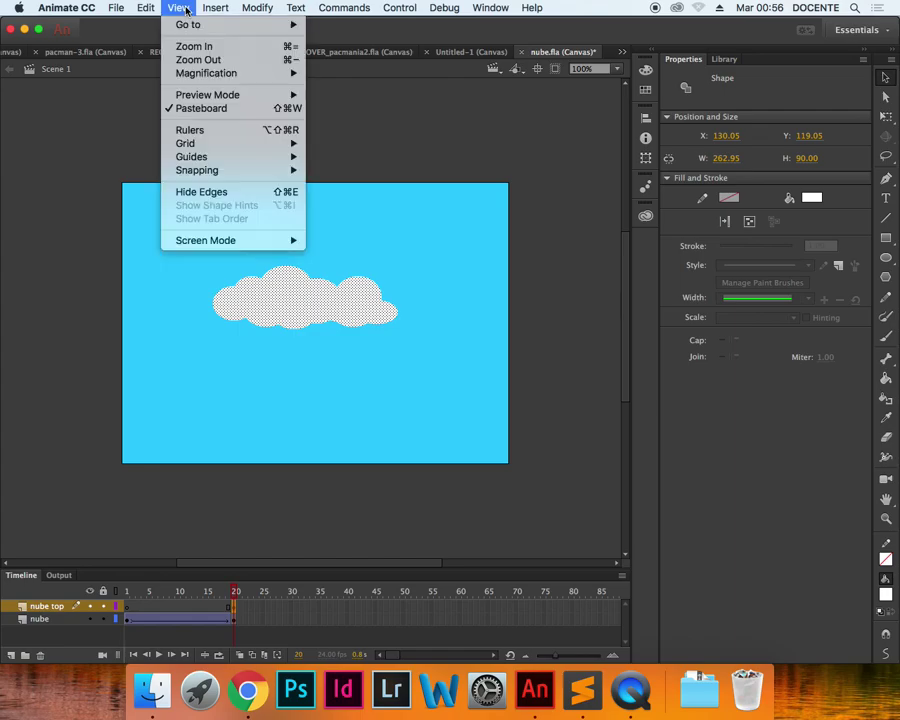
click(199, 131)
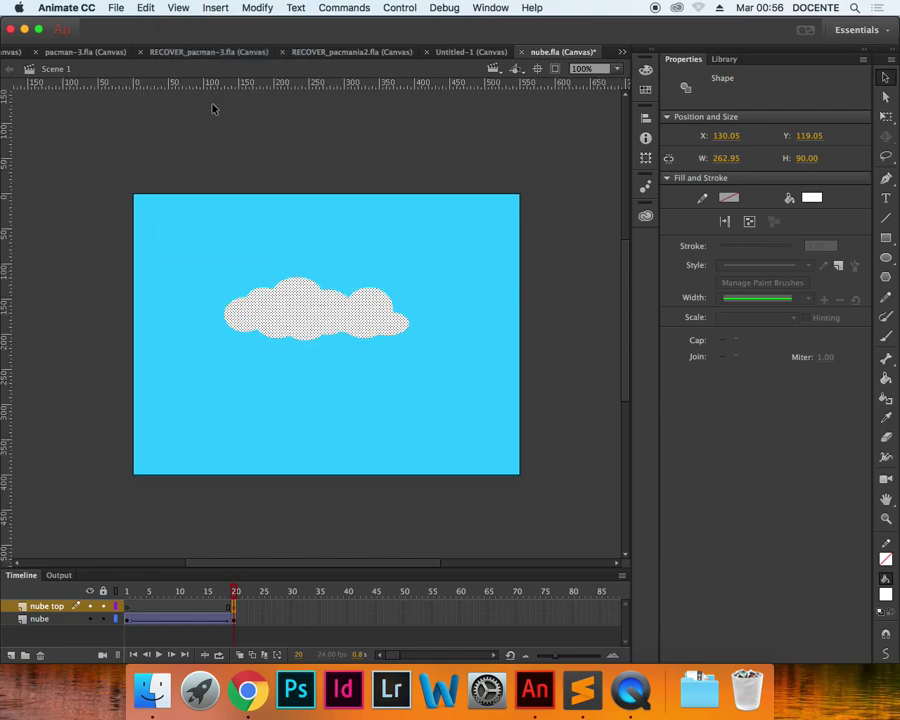
drag(288, 86, 315, 318)
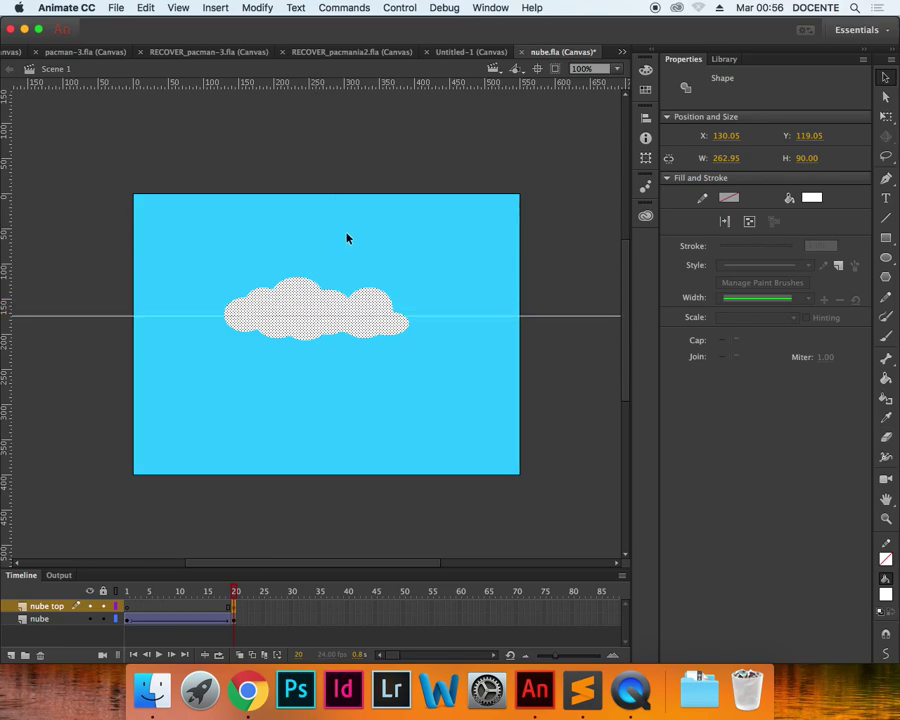
click(347, 238)
click(311, 291)
click(320, 240)
click(297, 291)
Draw a green rectangle without stroke, about 316 by 51 px, from the guide down over the cloud's lower half on nube top
click(408, 258)
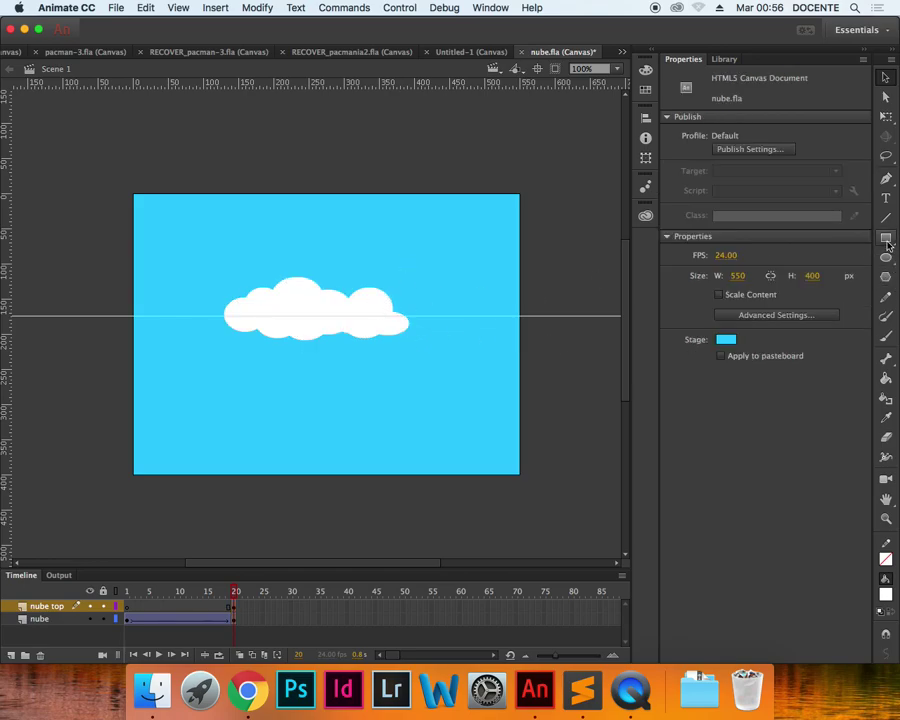
click(886, 239)
click(811, 137)
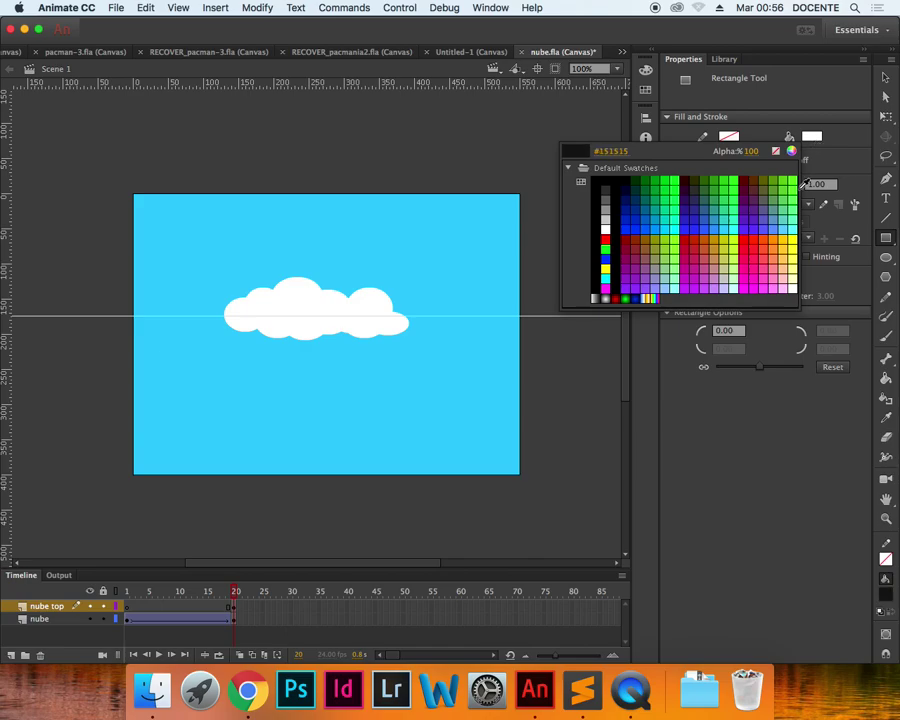
click(791, 208)
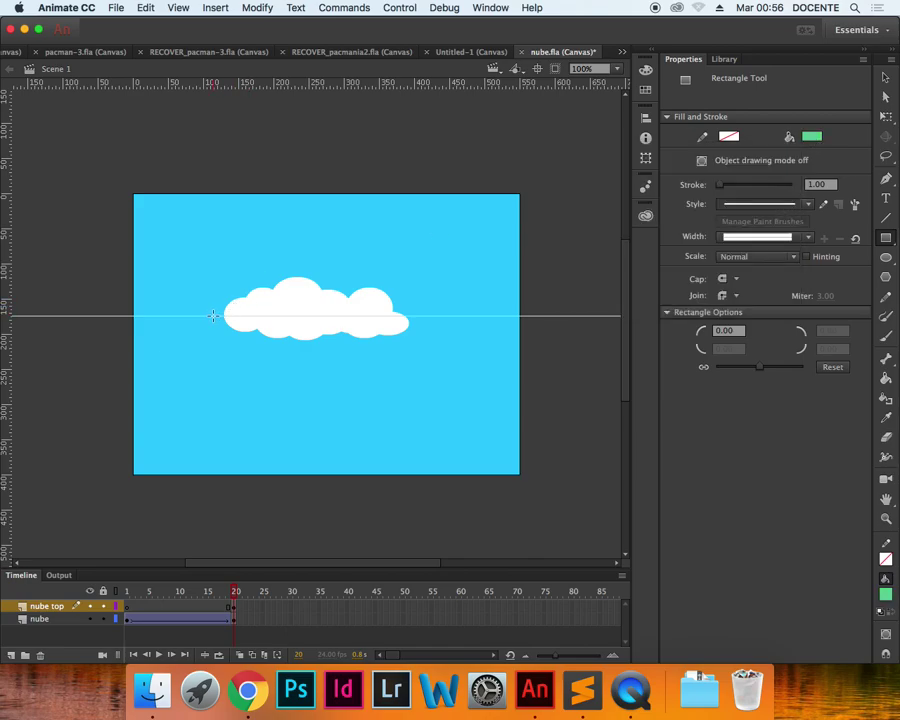
drag(213, 316, 434, 350)
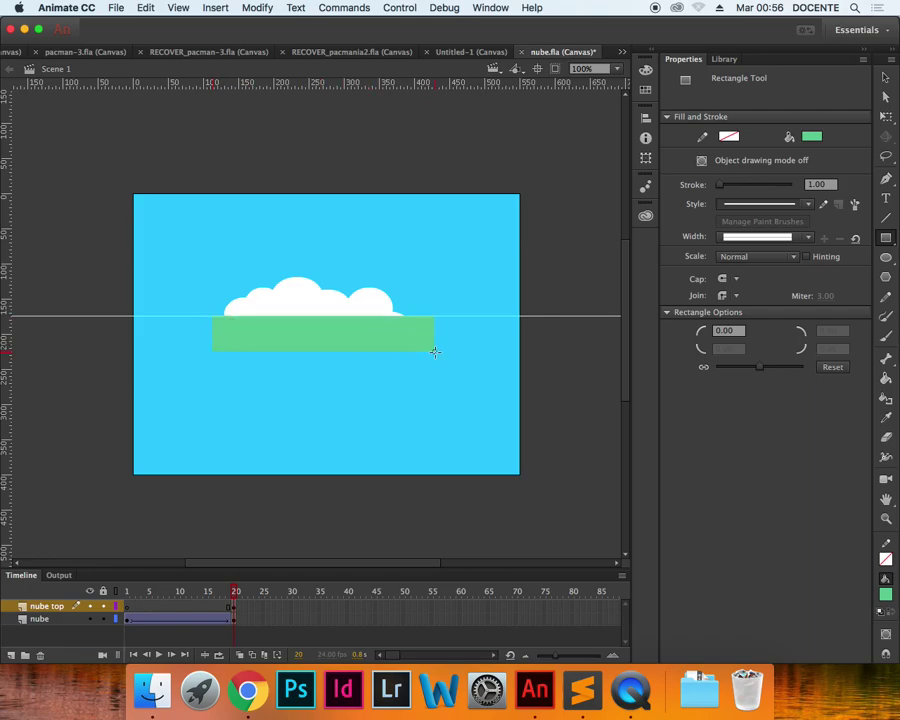
Delete the green rectangle to cut off the lower half of the nube top cloud, and hide the nube layer
key(v)
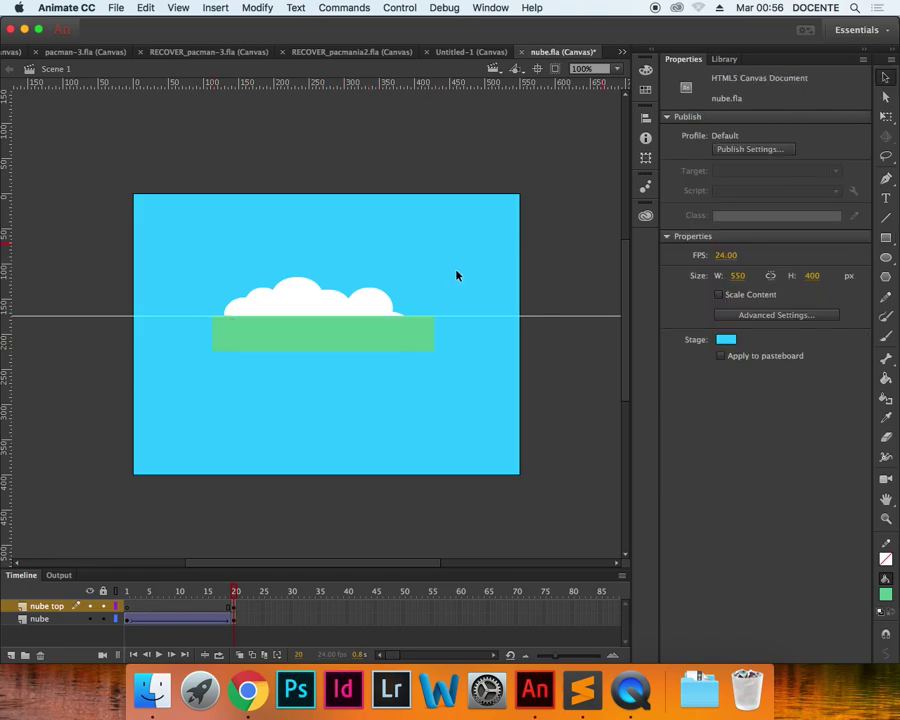
click(411, 345)
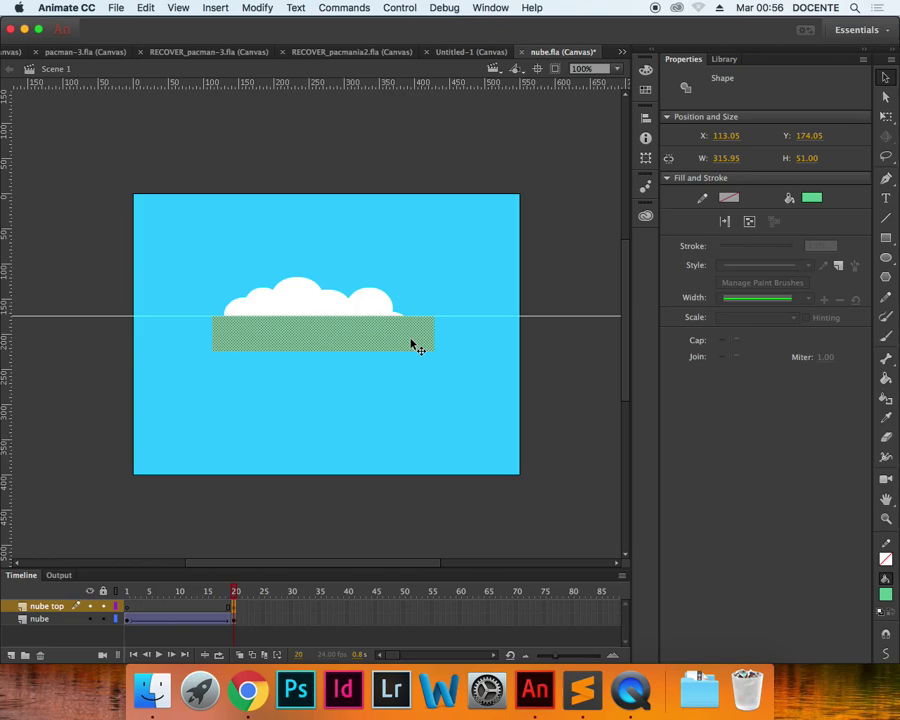
key(Delete)
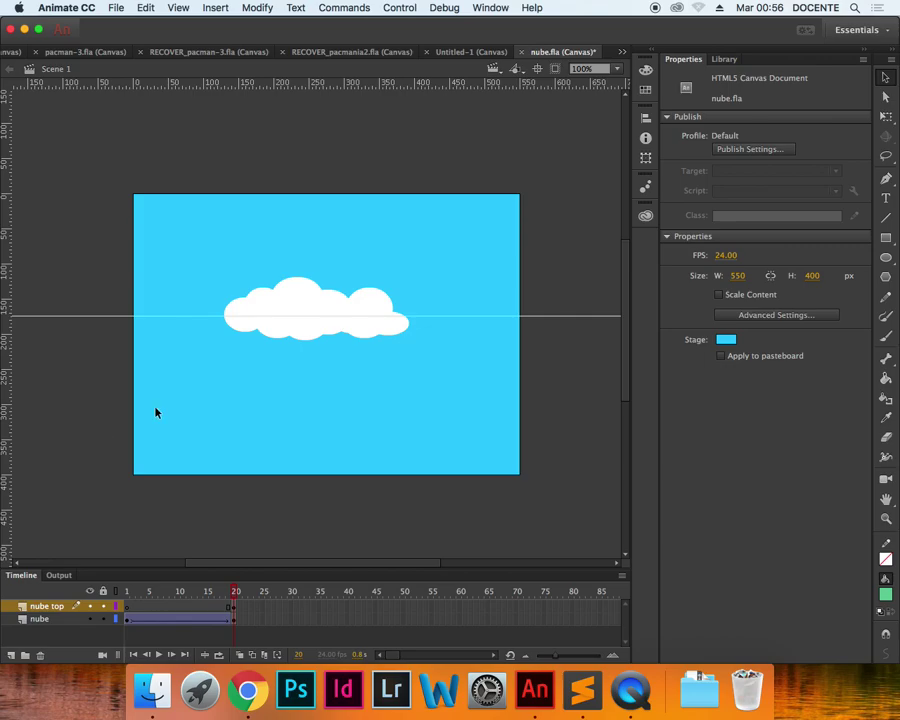
click(89, 619)
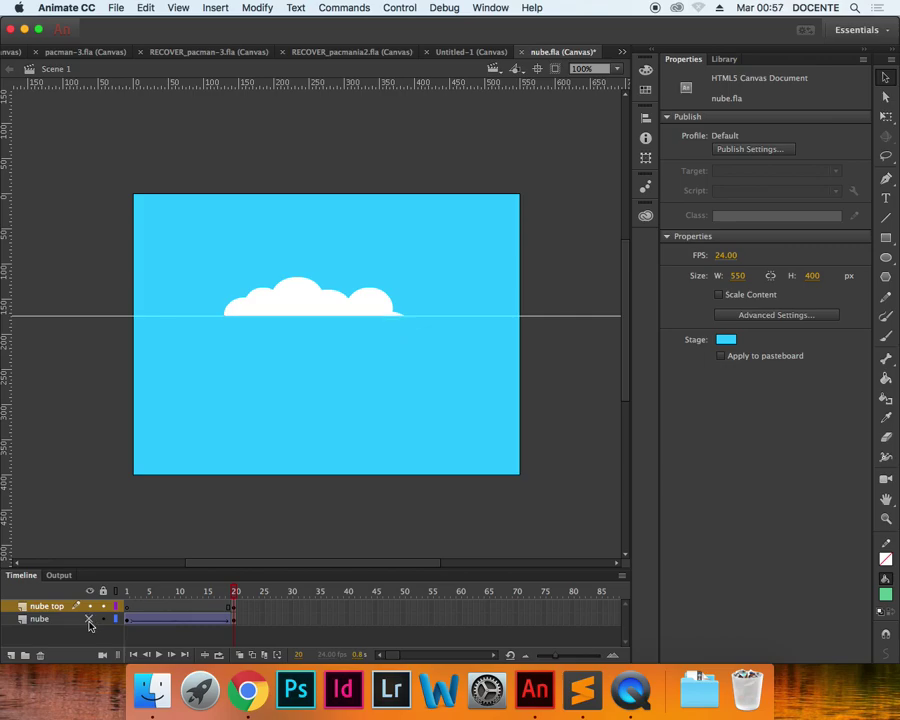
Convert the upper cloud half on nube top into a movie clip symbol named nube-top
click(279, 298)
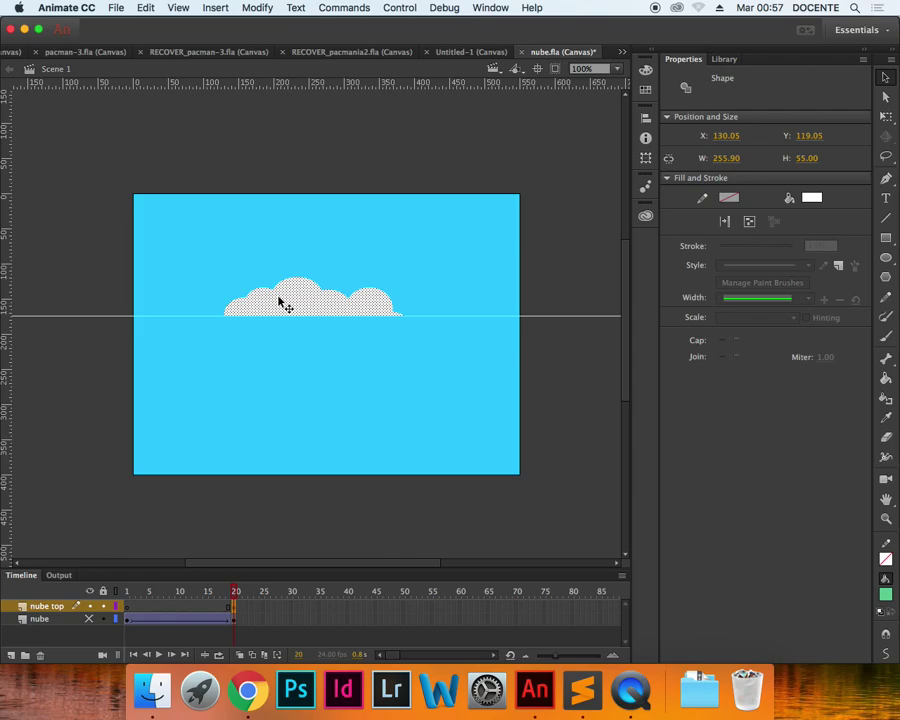
key(F8)
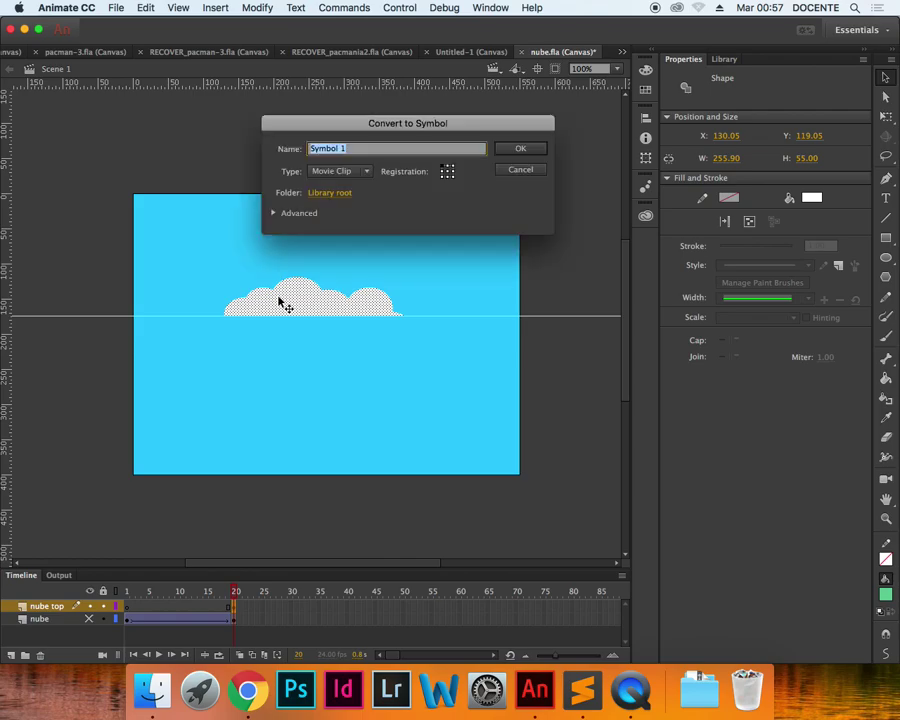
text(nube-top)
key(Return)
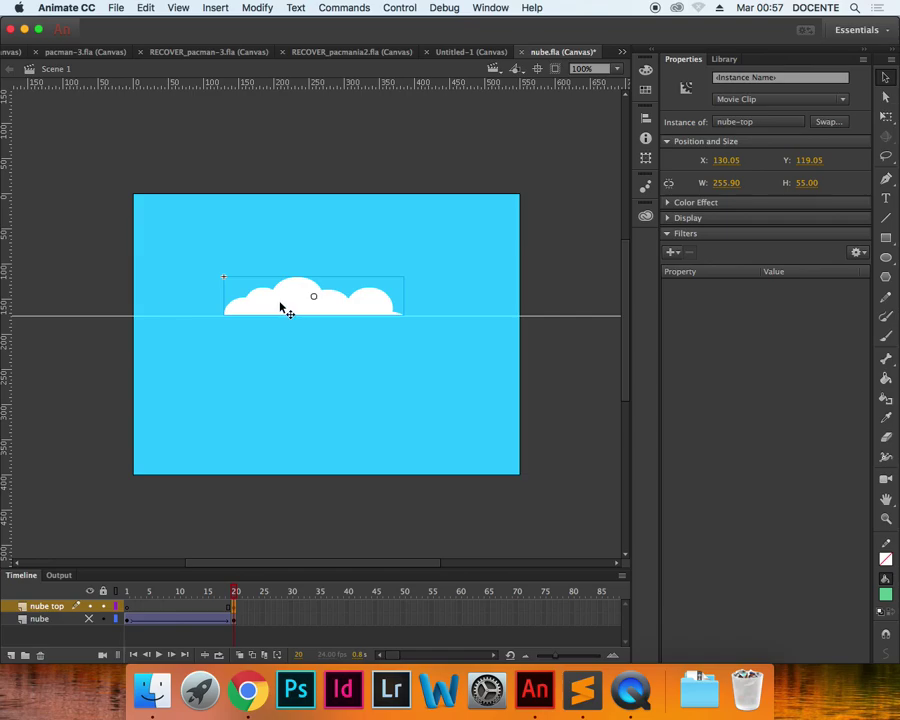
Animate the upper cloud half on nube top with a classic tween from frame 20 to a keyframe at frame 32, moving it straight up above the stage
click(300, 607)
click(302, 611)
click(302, 608)
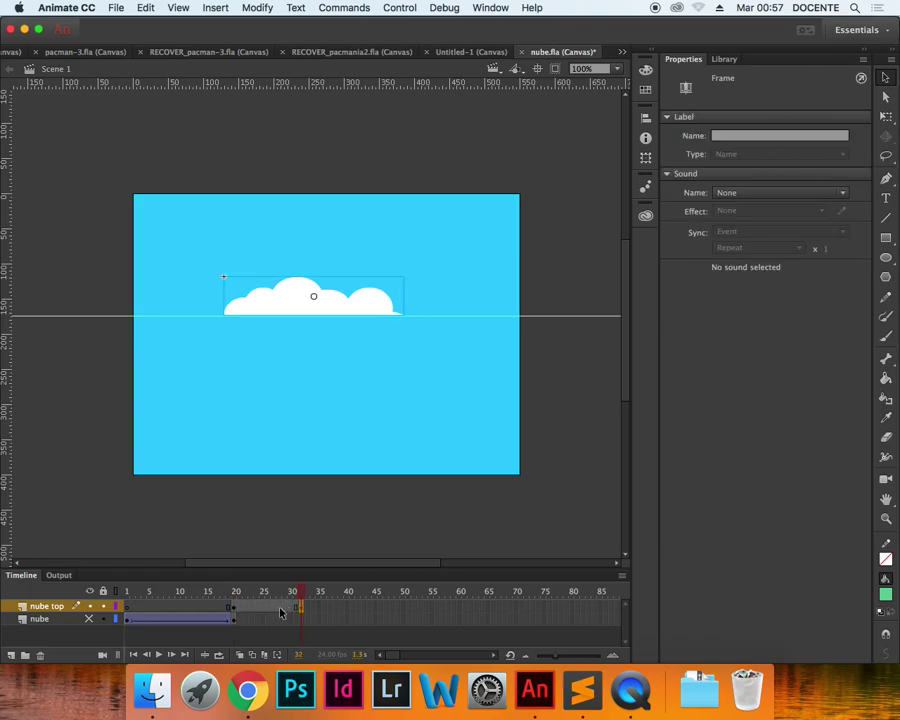
right_click(278, 607)
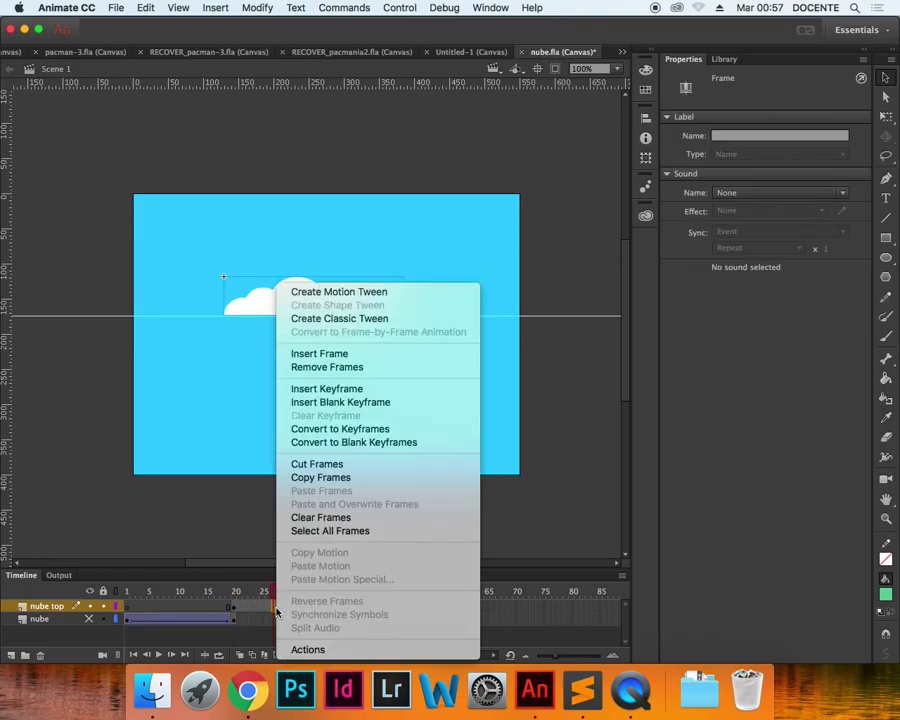
click(339, 319)
drag(332, 306, 336, 163)
key(Return)
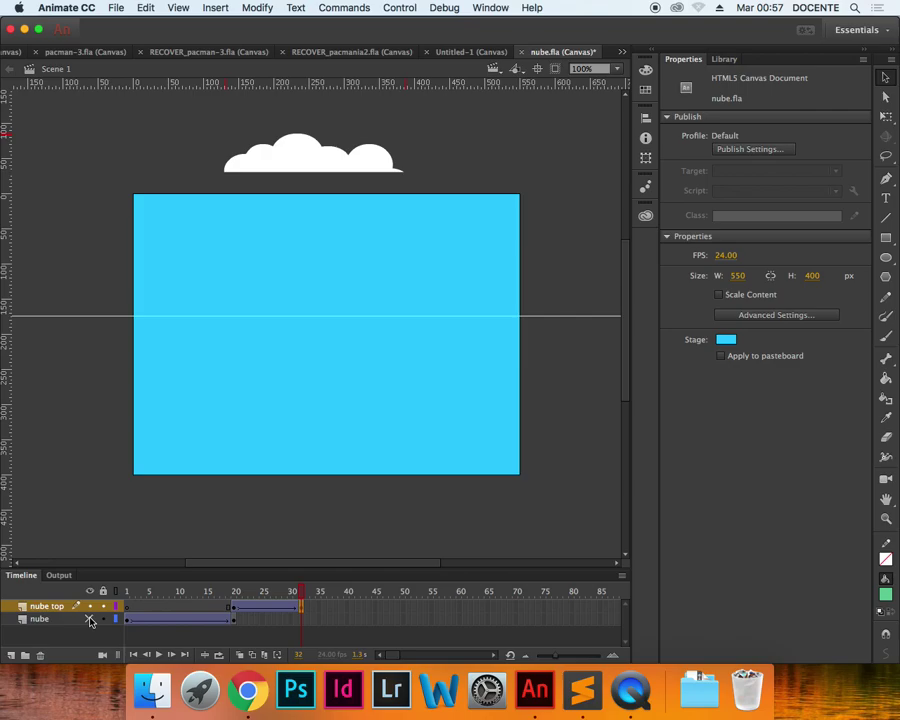
Show the nube layer again and play the animation
click(90, 621)
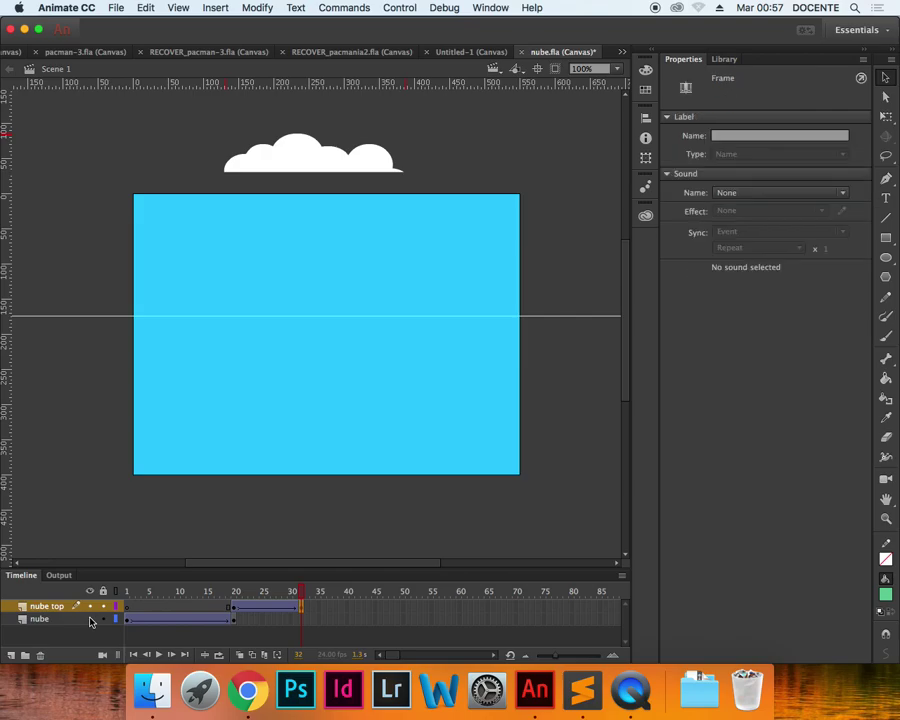
key(Return)
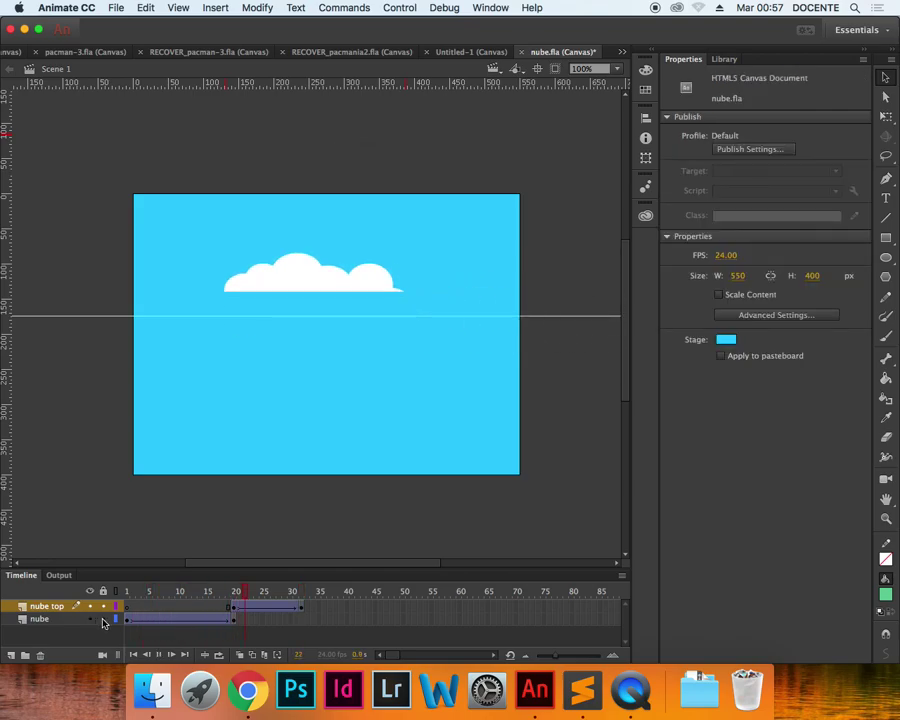
key(Return)
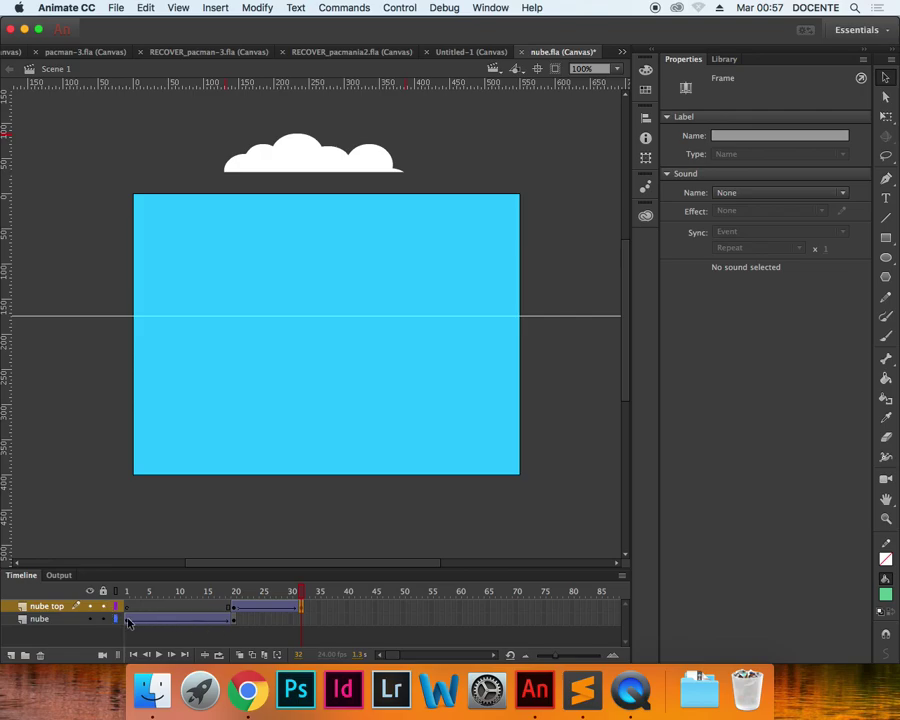
Add a new layer named nube bottom above nube top and widen the layer name column
click(11, 655)
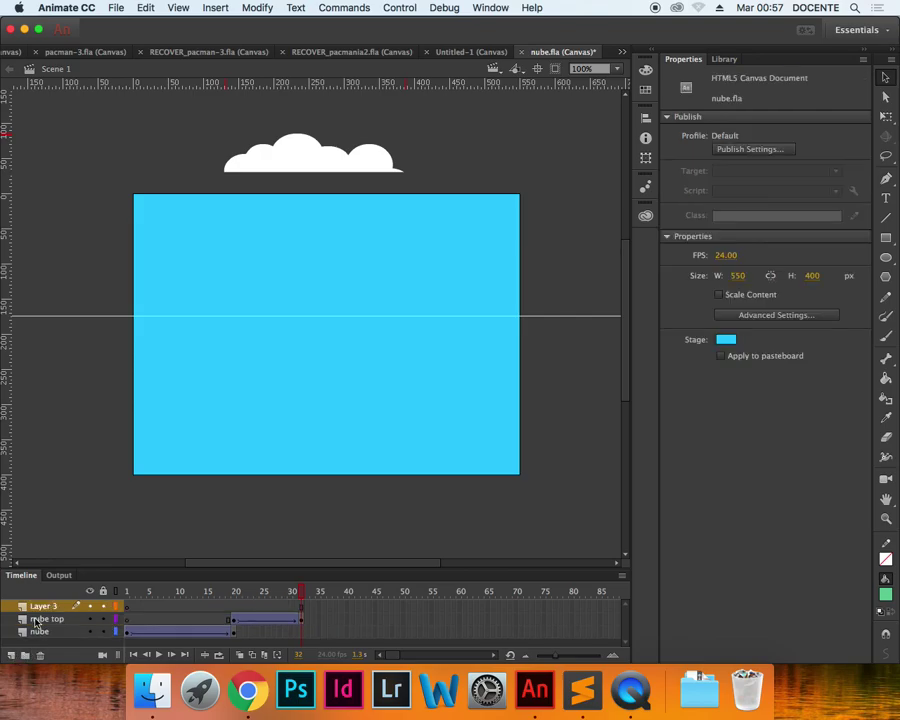
double_click(40, 606)
text(nube bottom)
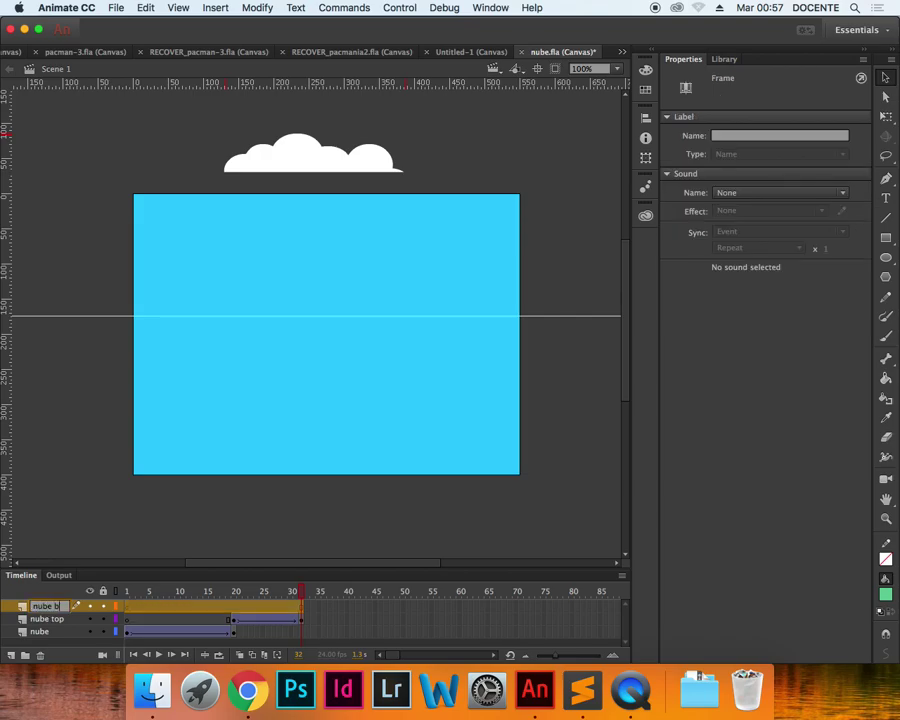
key(Return)
click(121, 605)
drag(121, 605, 178, 602)
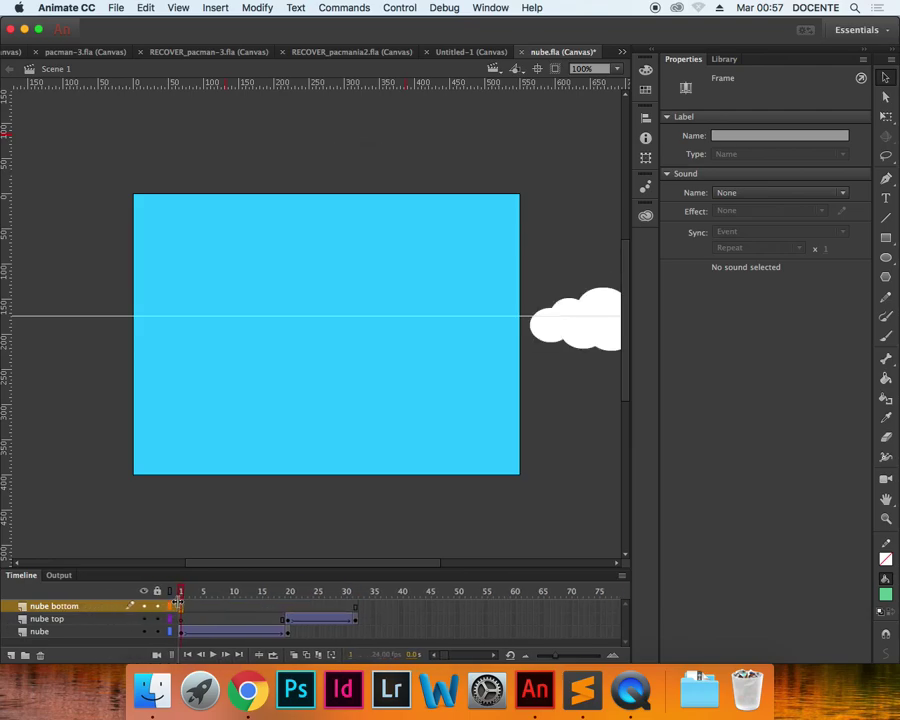
Copy the whole cloud from frame 20 of nube and paste it in place on a new keyframe at frame 20 of nube bottom
click(289, 631)
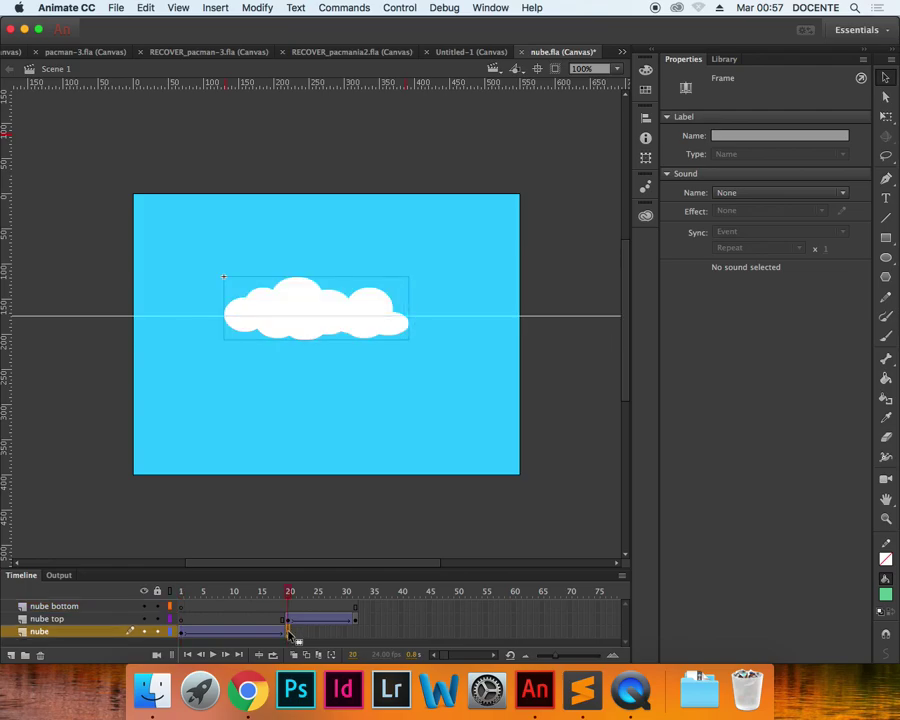
click(356, 607)
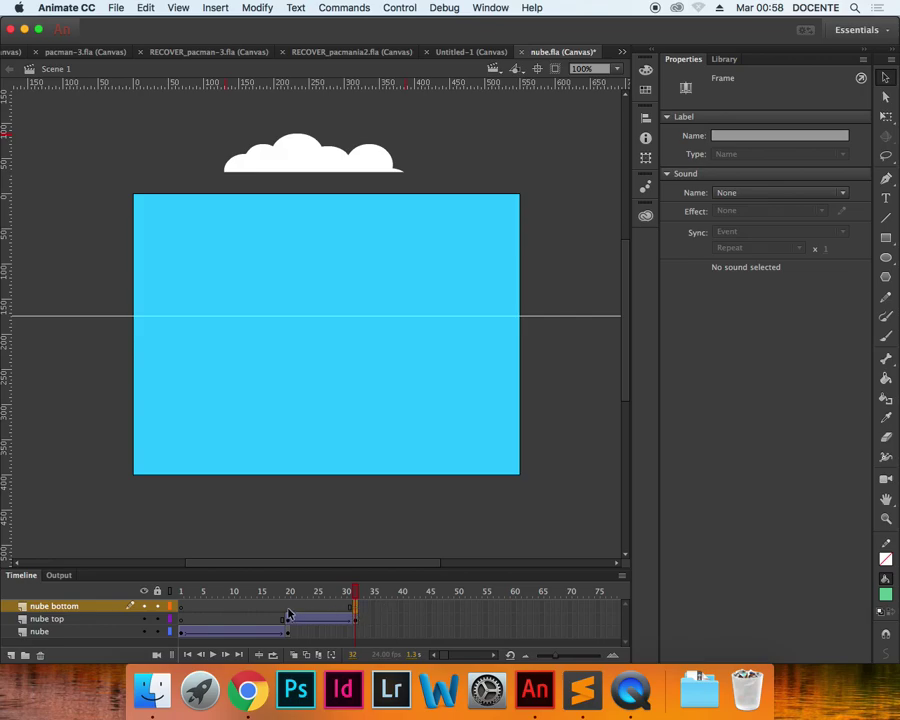
click(310, 612)
click(289, 611)
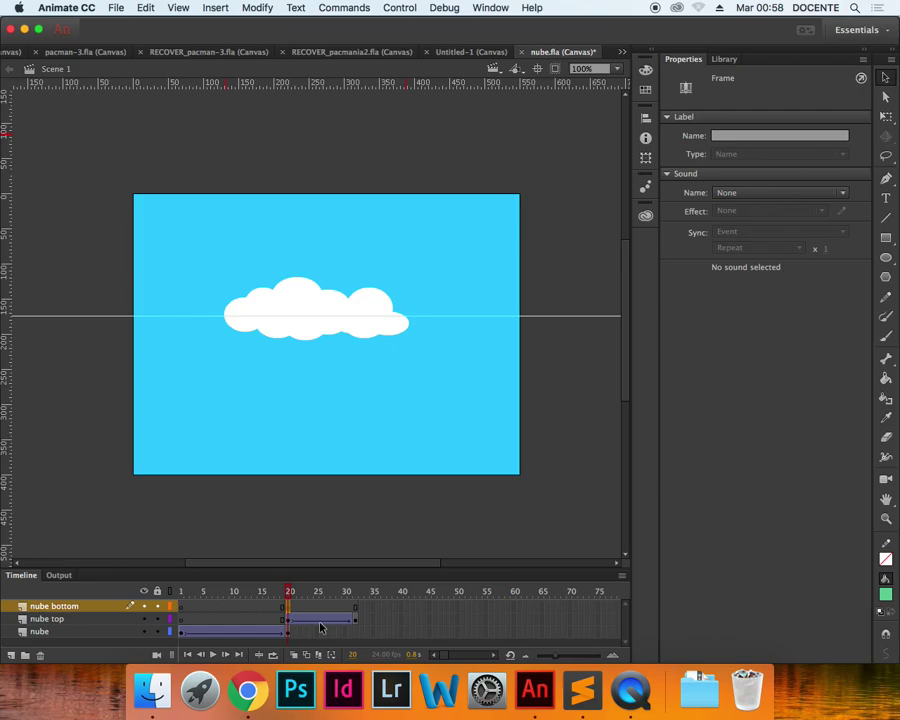
click(321, 628)
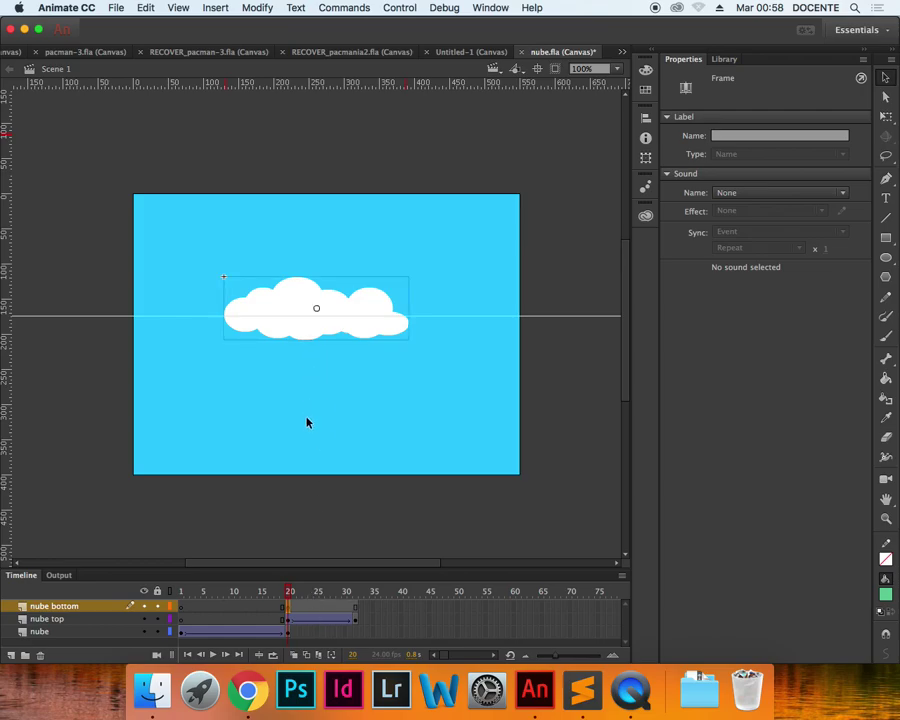
Hide the nube and nube top layers, and break apart the cloud copy on nube bottom into an editable shape
click(144, 631)
click(300, 300)
click(333, 247)
click(305, 291)
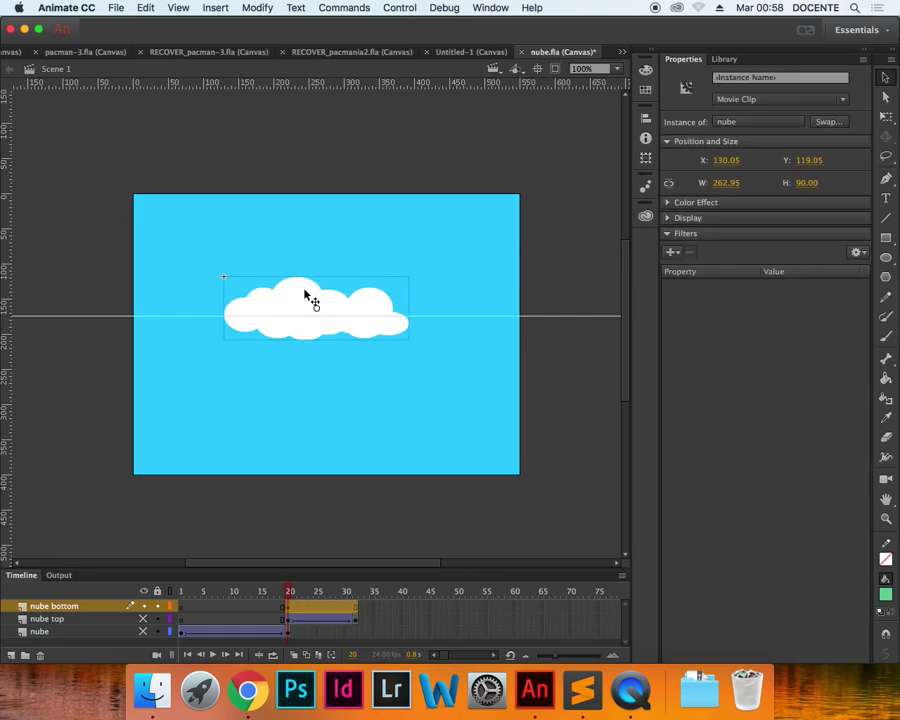
key(super+b)
click(312, 268)
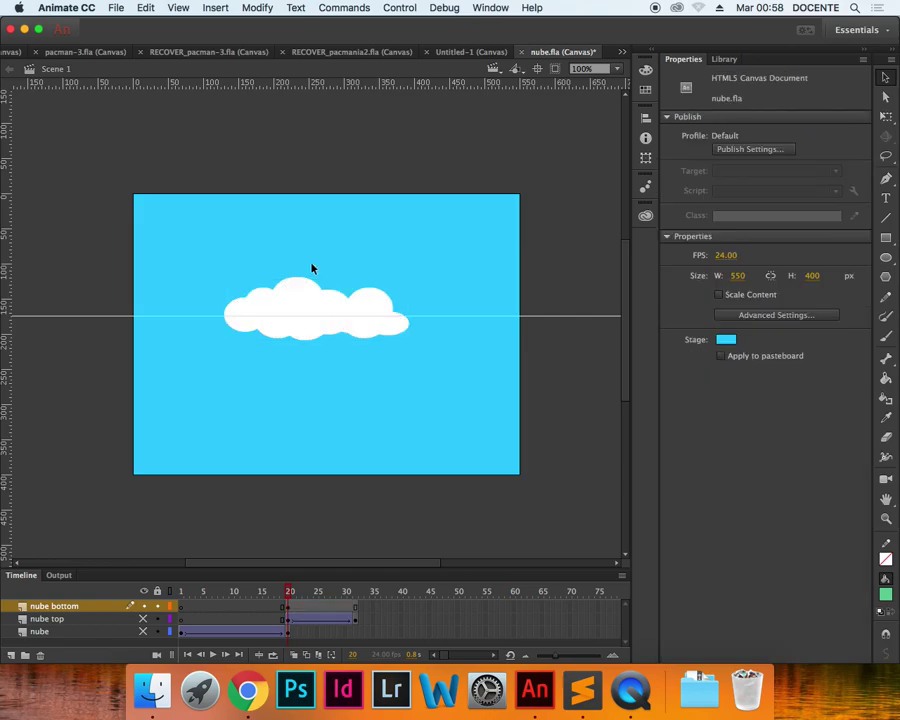
click(297, 297)
click(368, 282)
Draw a green rectangle about 375 by 69 px over the cloud above the guide, and delete it to cut off the upper half
click(885, 237)
mouse_move(189, 268)
mouse_down()
mouse_move(450, 304)
mouse_move(453, 319)
mouse_up()
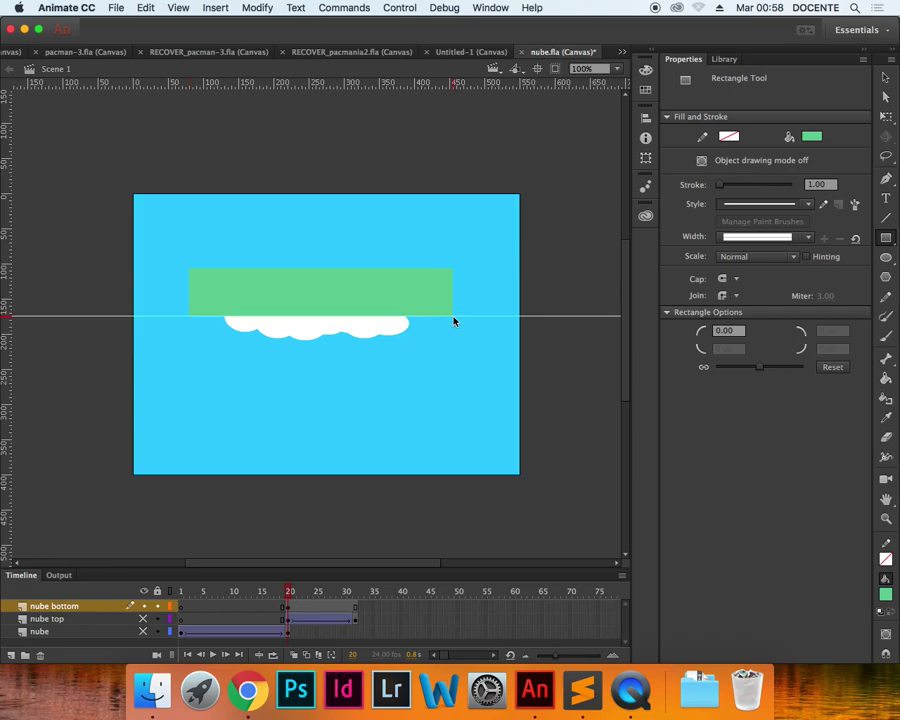
key(v)
click(400, 296)
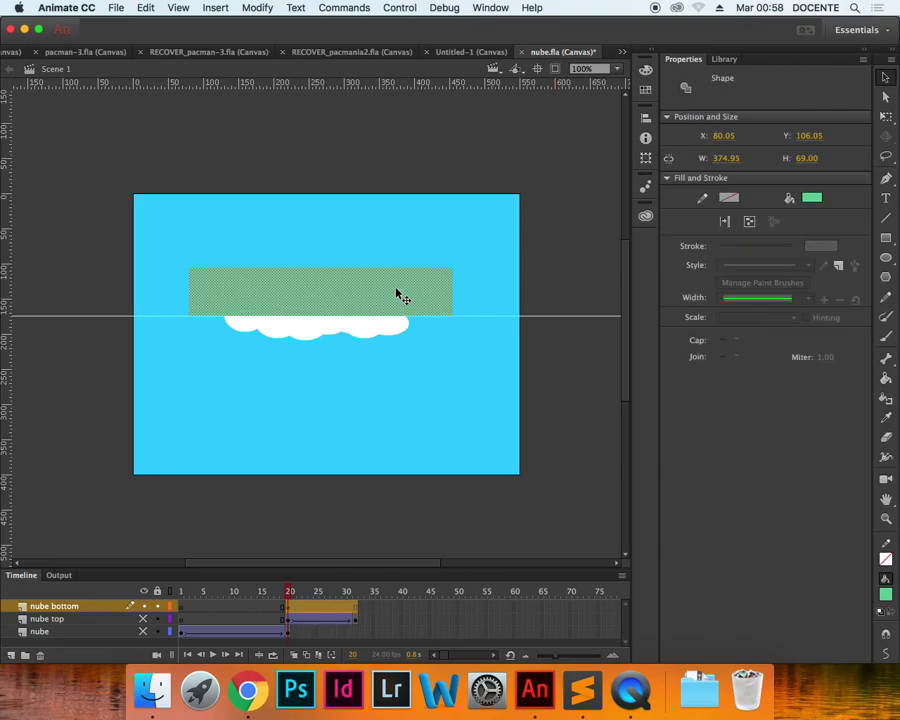
key(Delete)
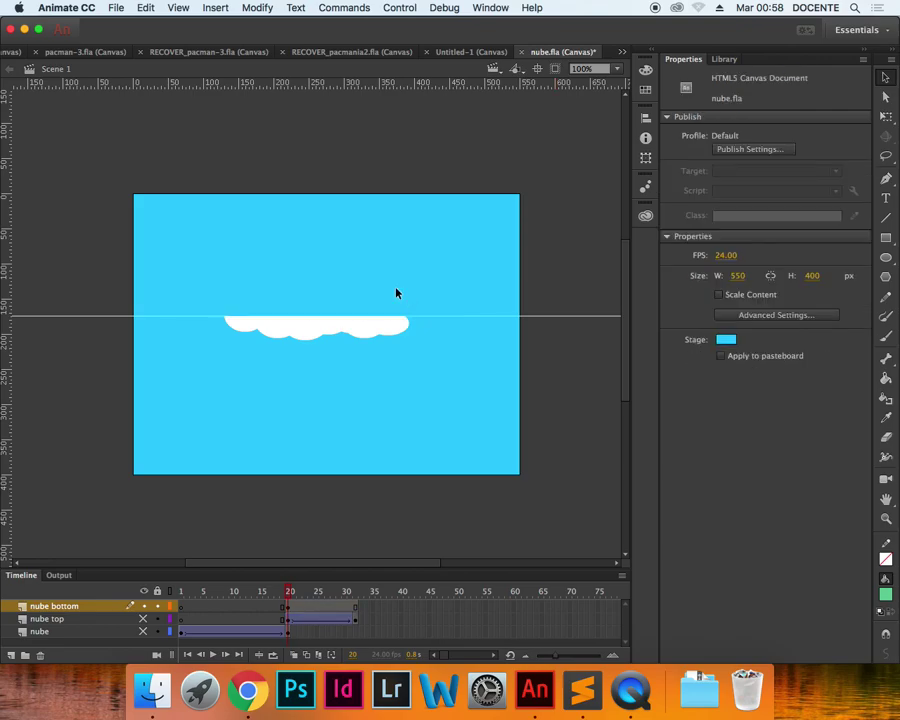
Convert the lower cloud half on nube bottom into a movie clip symbol named nube-bottom
click(317, 340)
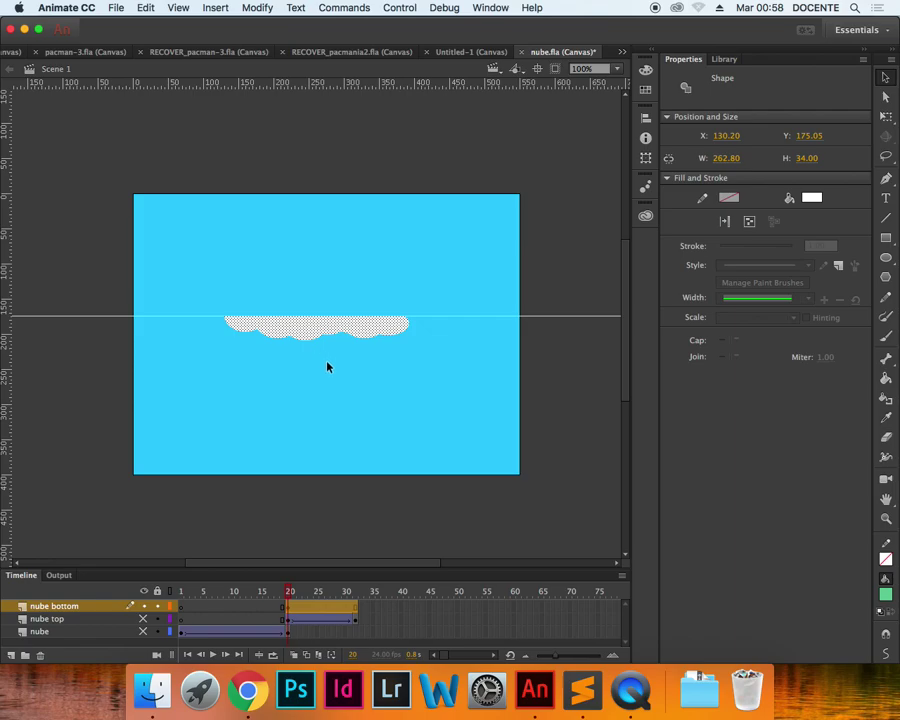
key(F8)
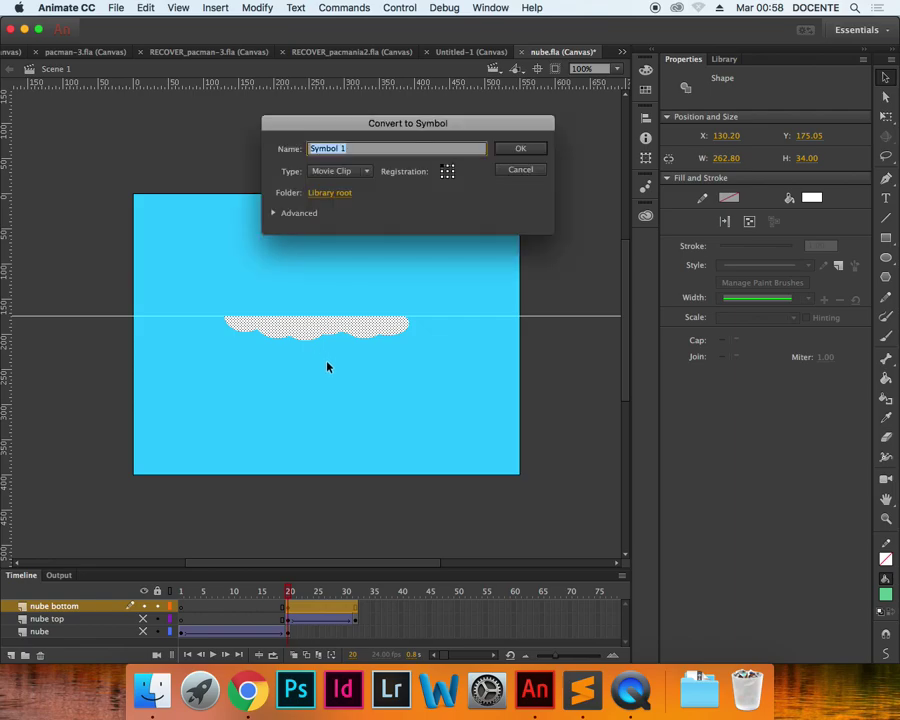
text(nube-bottom)
key(Return)
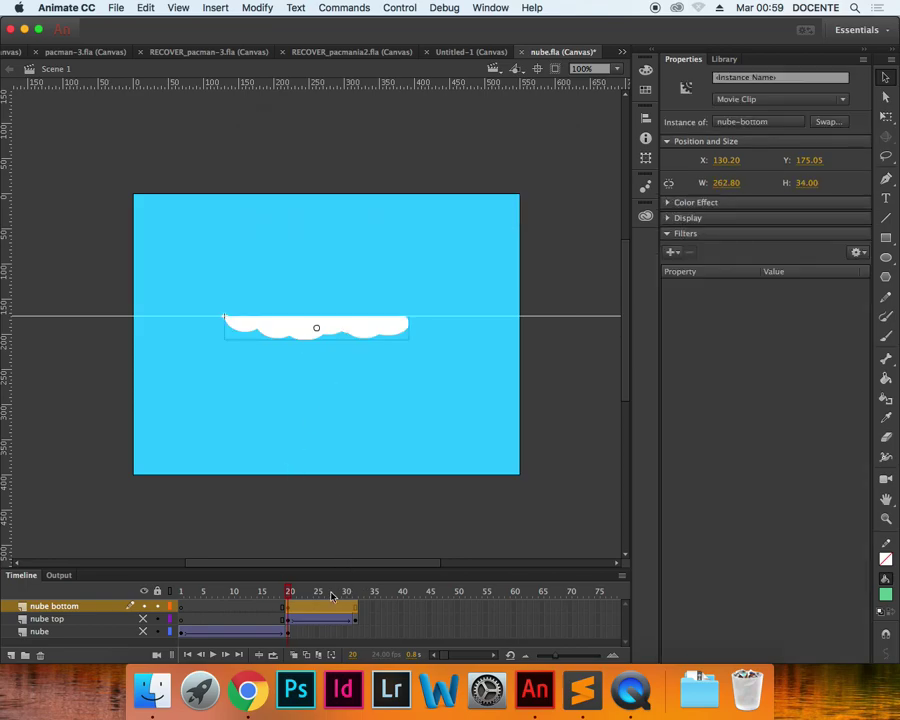
Classic-tween the lower cloud half from frame 20 to a keyframe at frame 32 below the stage, and play the animation with all layers shown
click(357, 608)
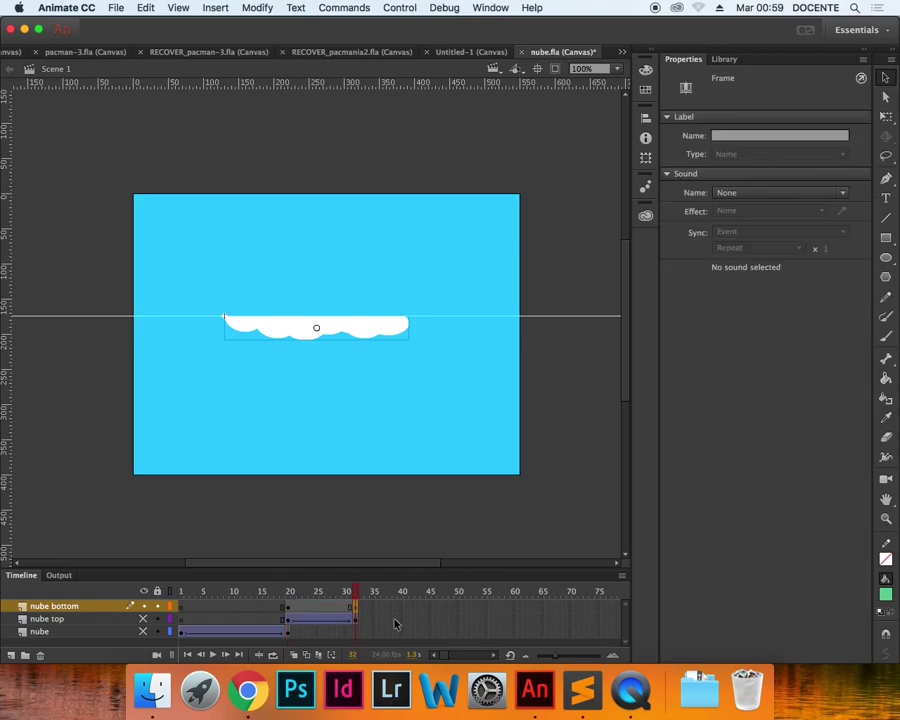
drag(300, 339, 311, 506)
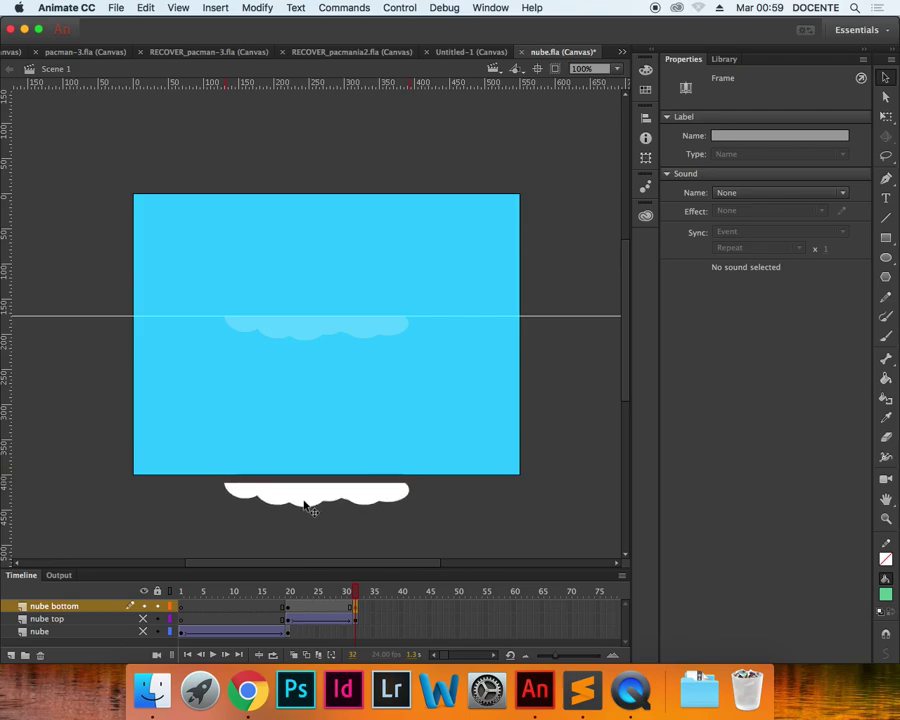
right_click(316, 606)
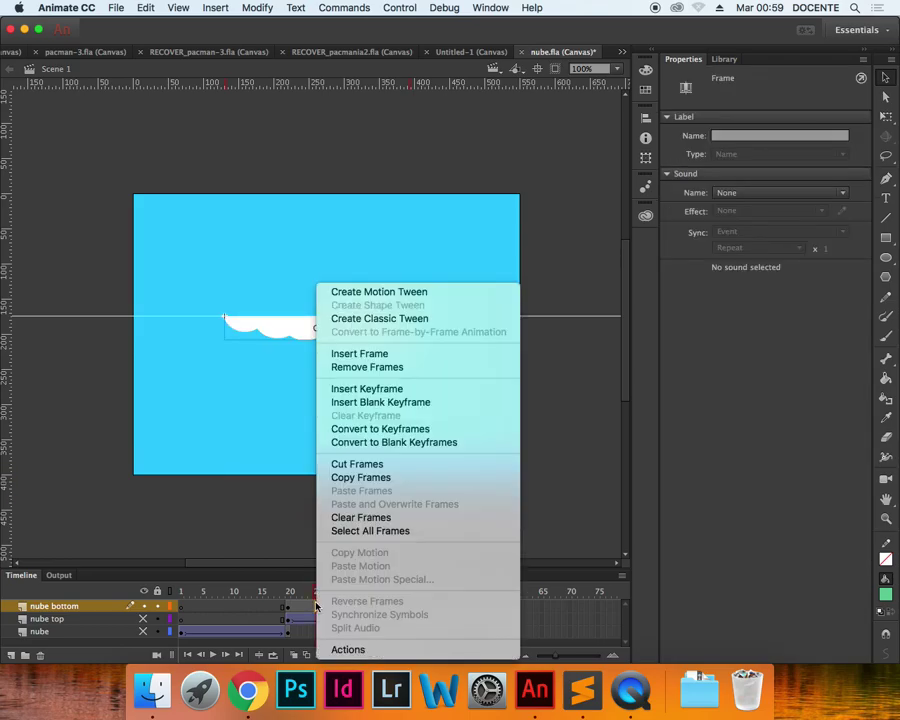
click(390, 318)
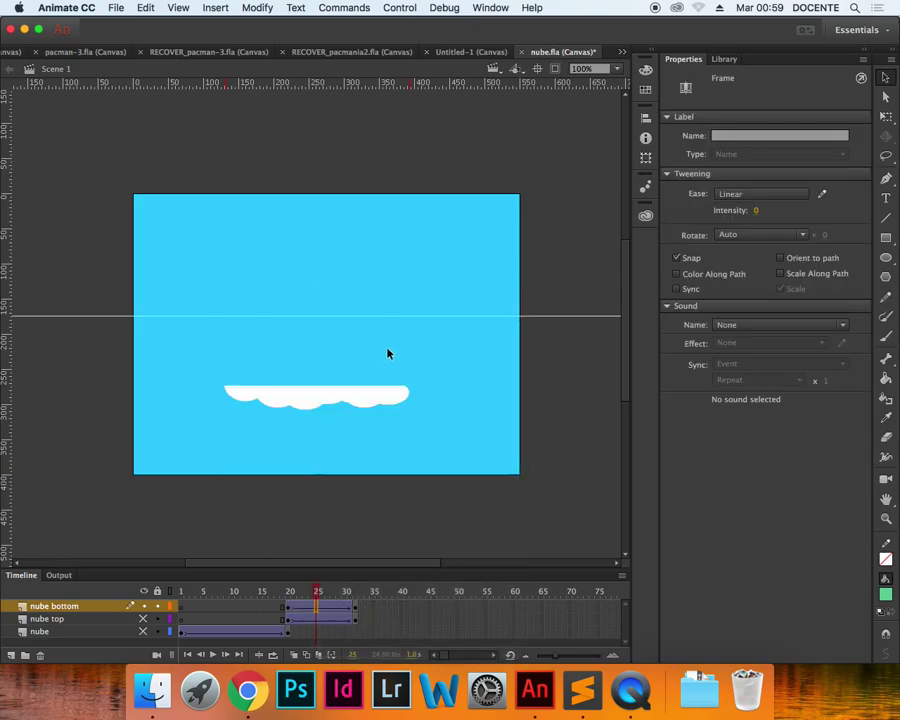
click(143, 619)
key(Return)
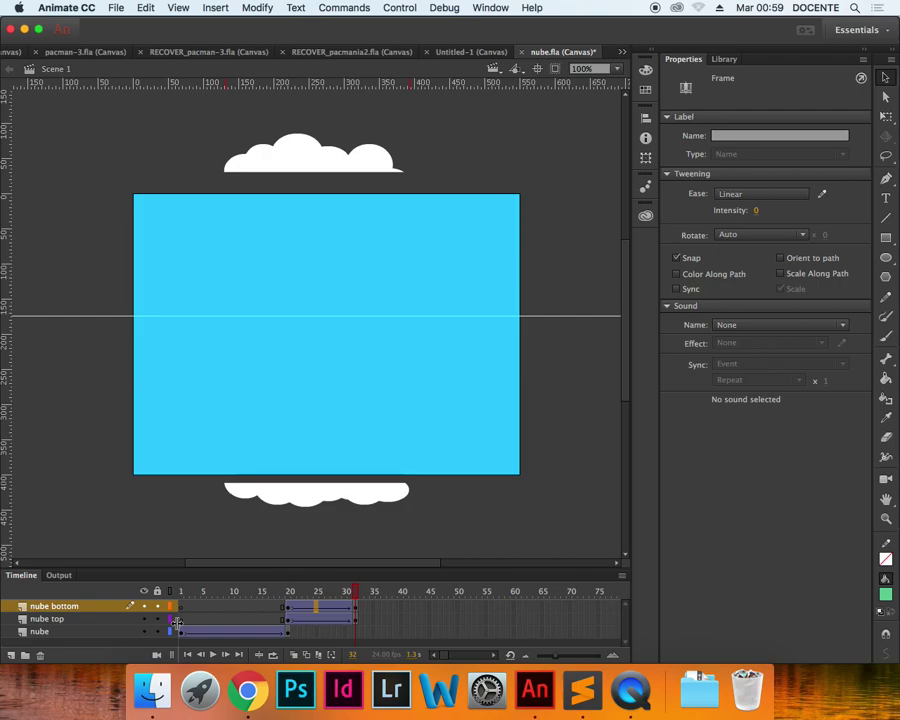
Add a new layer named linea above nube bottom
click(11, 655)
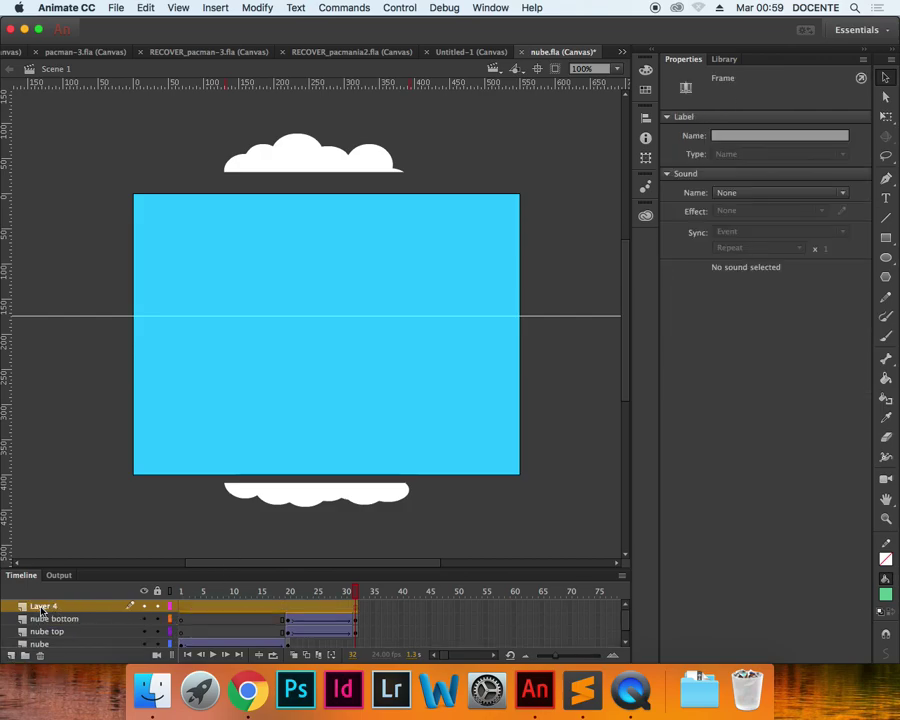
double_click(50, 606)
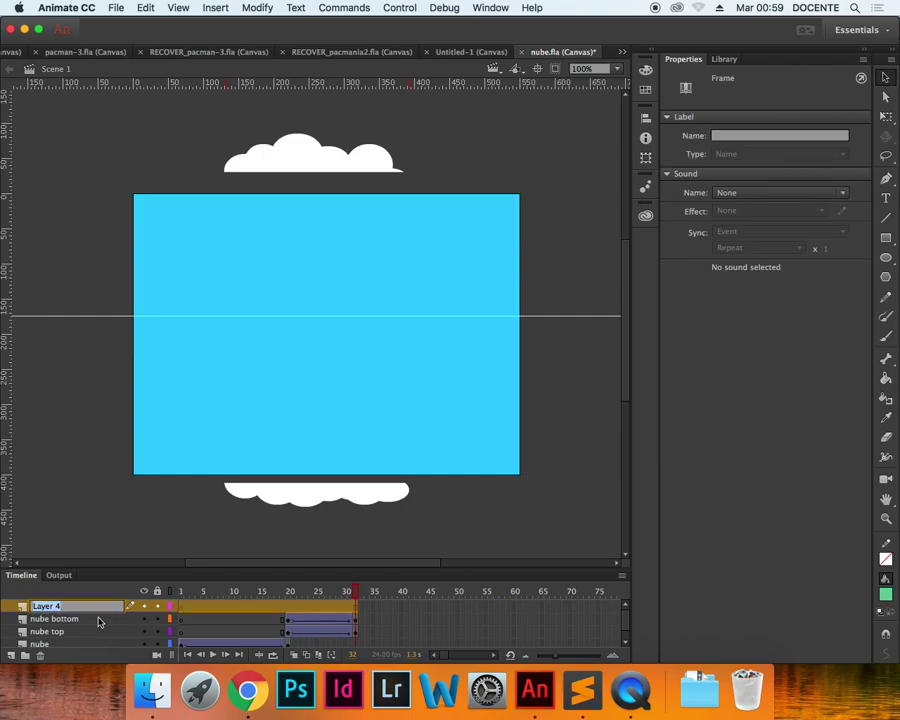
text(linea)
key(Return)
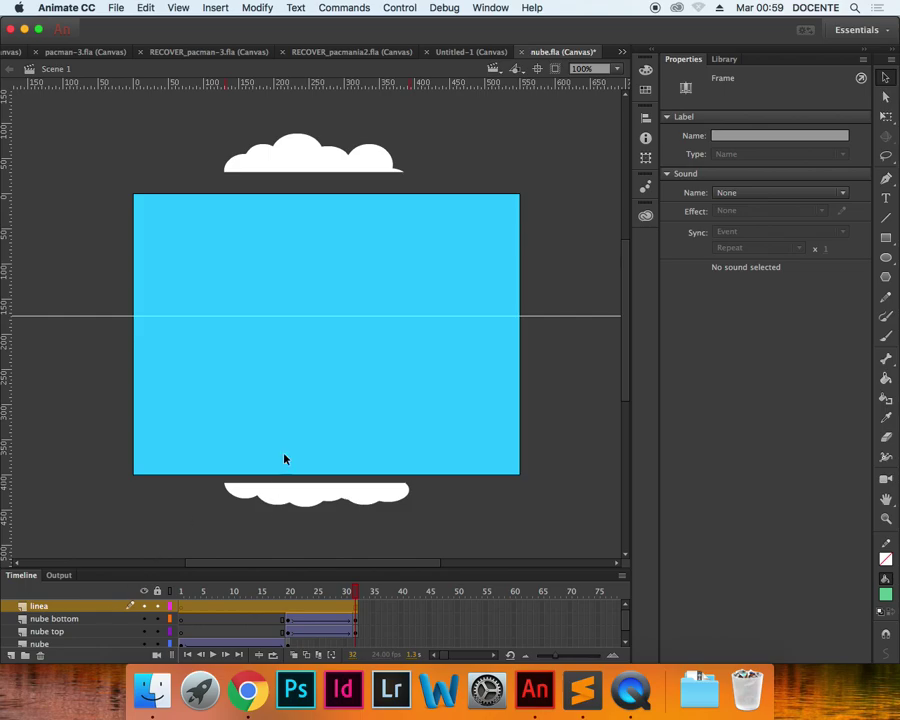
Draw a black rectangle about 186 by 77 px on linea, beside the stage's right edge with its upper edge on the guide
drag(477, 371, 380, 362)
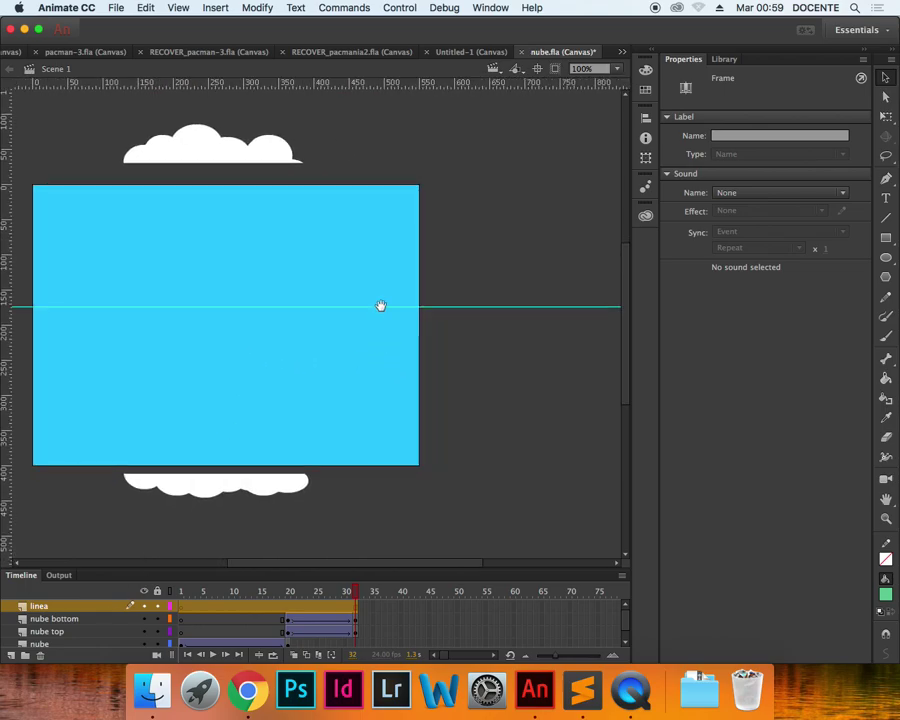
click(383, 315)
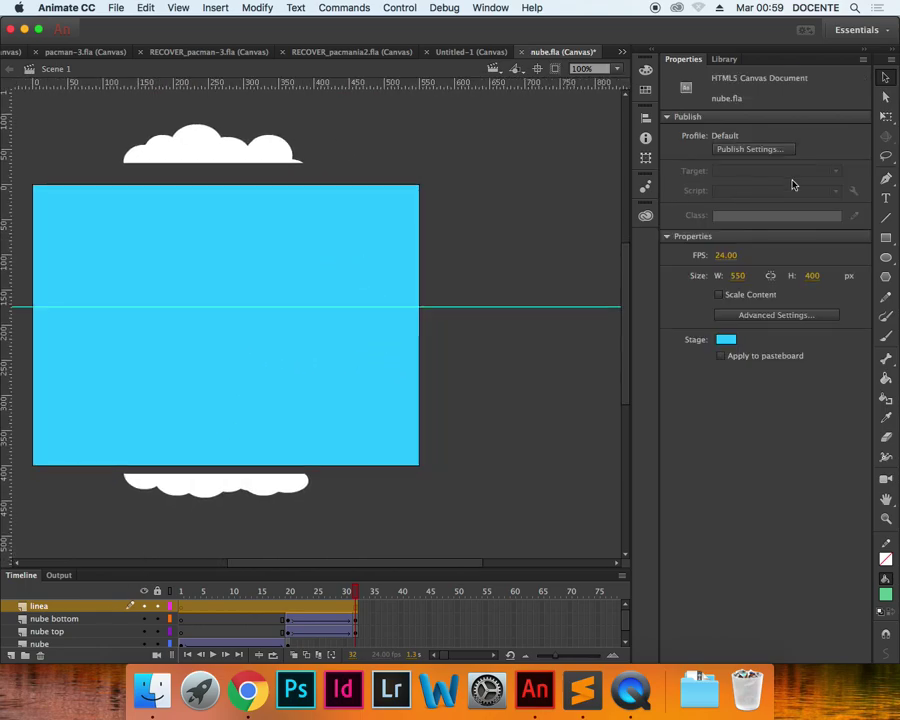
click(885, 238)
click(810, 138)
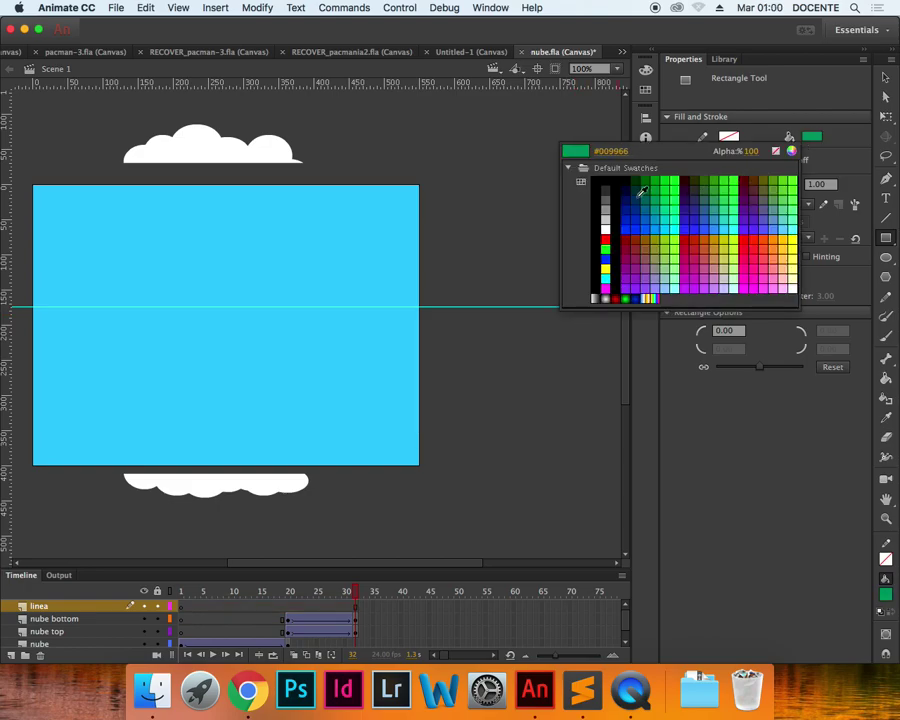
click(604, 187)
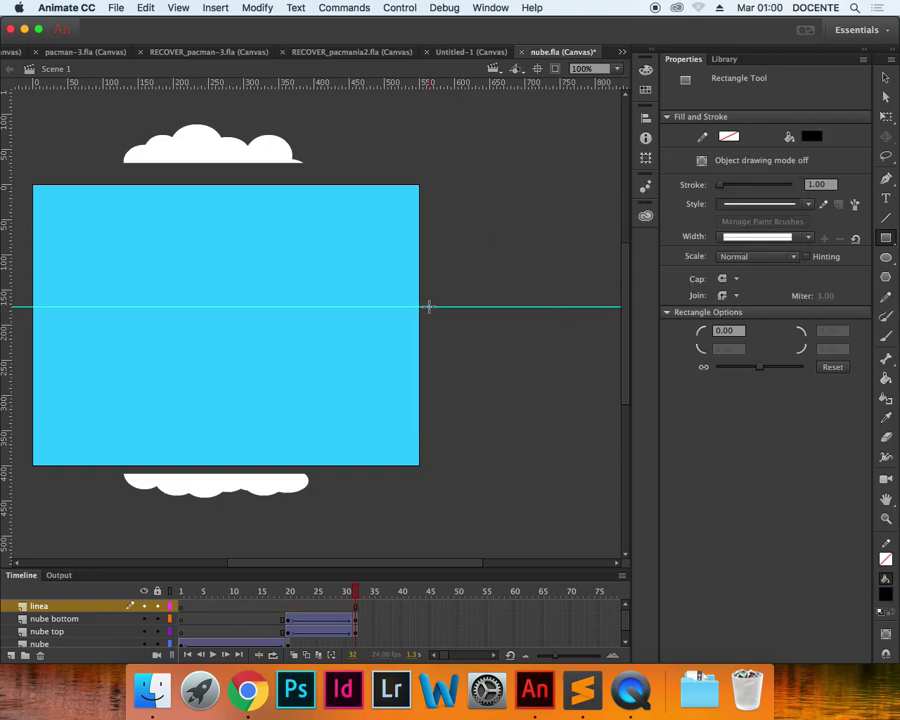
drag(429, 307, 559, 360)
key(v)
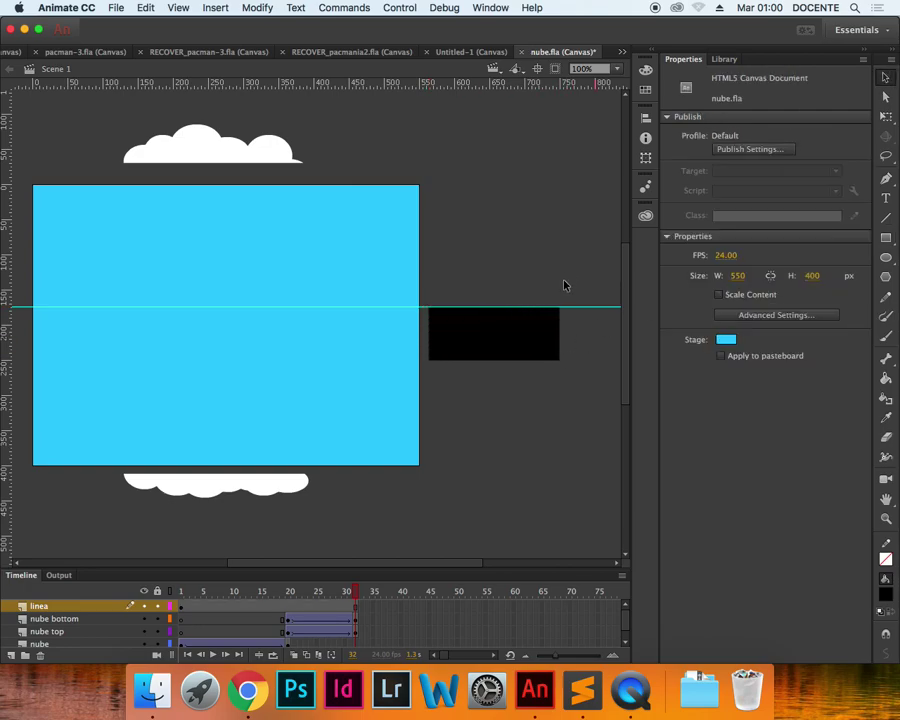
Set the black rectangle's height to 2 px to make it a thin line
click(498, 349)
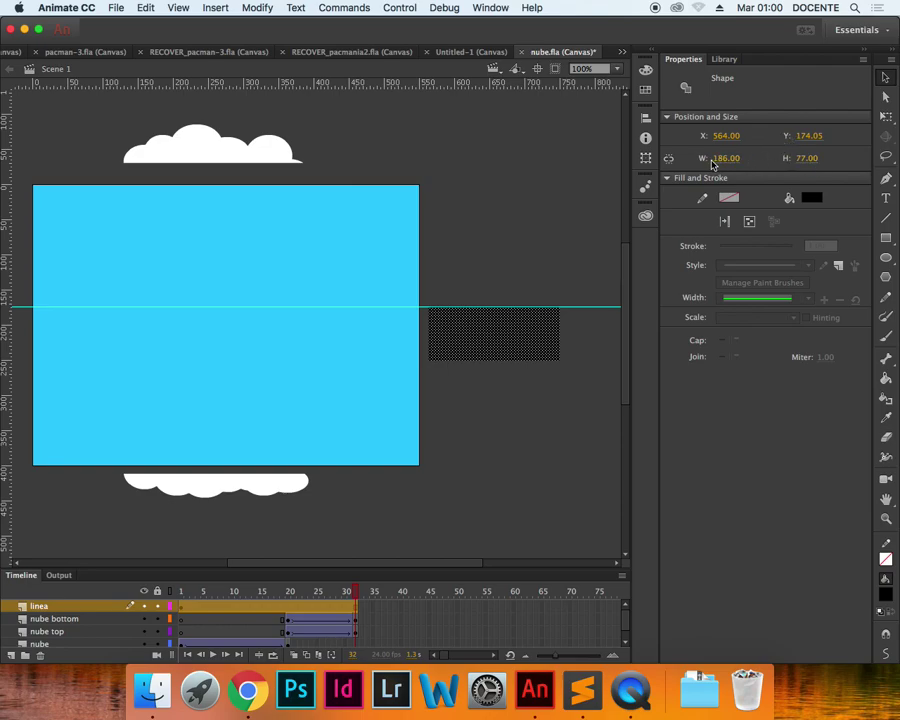
click(807, 159)
text(2)
key(Return)
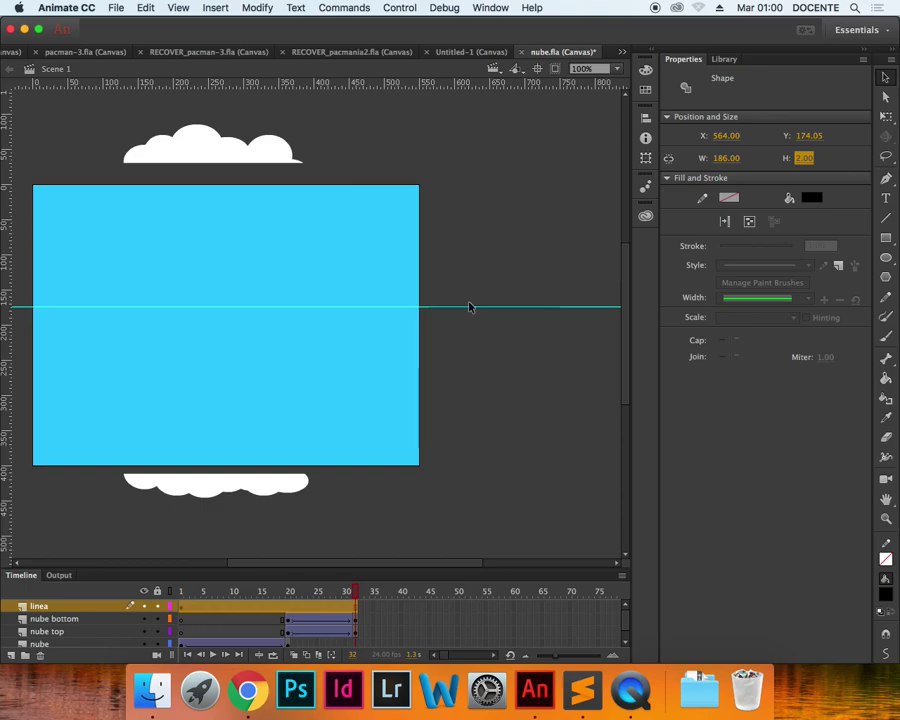
Nudge the thin line 17 px up off the guide and return it to the guide
drag(430, 270, 582, 353)
key(Up)
key(Up)
key(Up)
key(Up)
key(Up)
key(Up)
key(Up)
key(Up)
key(Up)
key(Up)
key(Up)
key(Up)
key(Up)
key(Up)
key(Up)
key(Up)
key(Up)
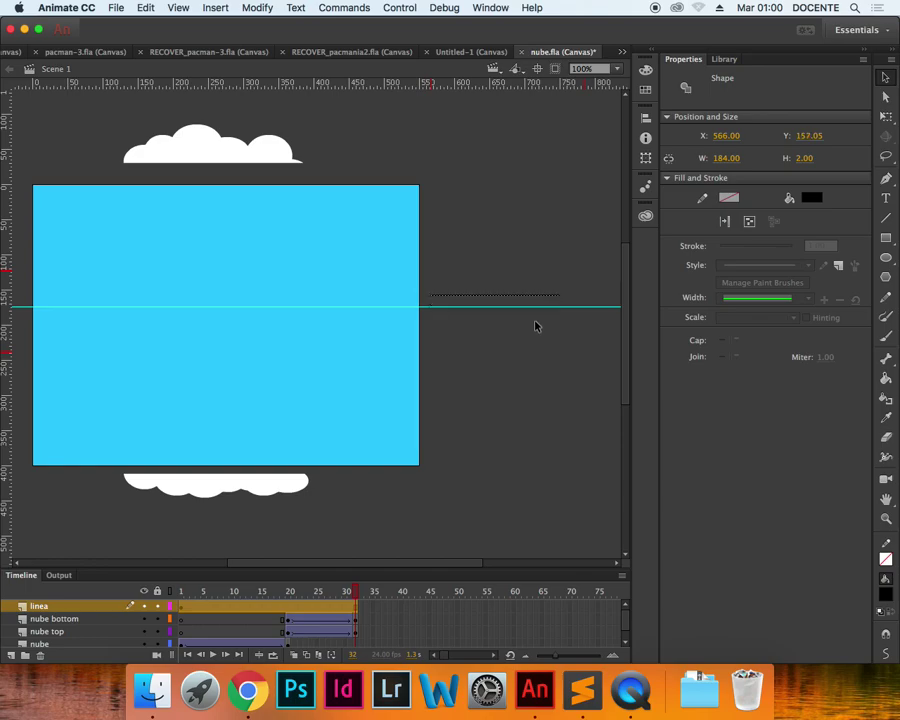
key(Down)
key(Down)
key(Down)
key(Down)
key(Down)
key(Down)
key(Down)
key(Down)
key(Down)
key(Down)
key(Down)
key(Down)
key(Down)
key(Down)
key(Down)
key(Down)
key(Down)
Convert the thin line to a movie clip symbol named linea
key(F8)
text(linea)
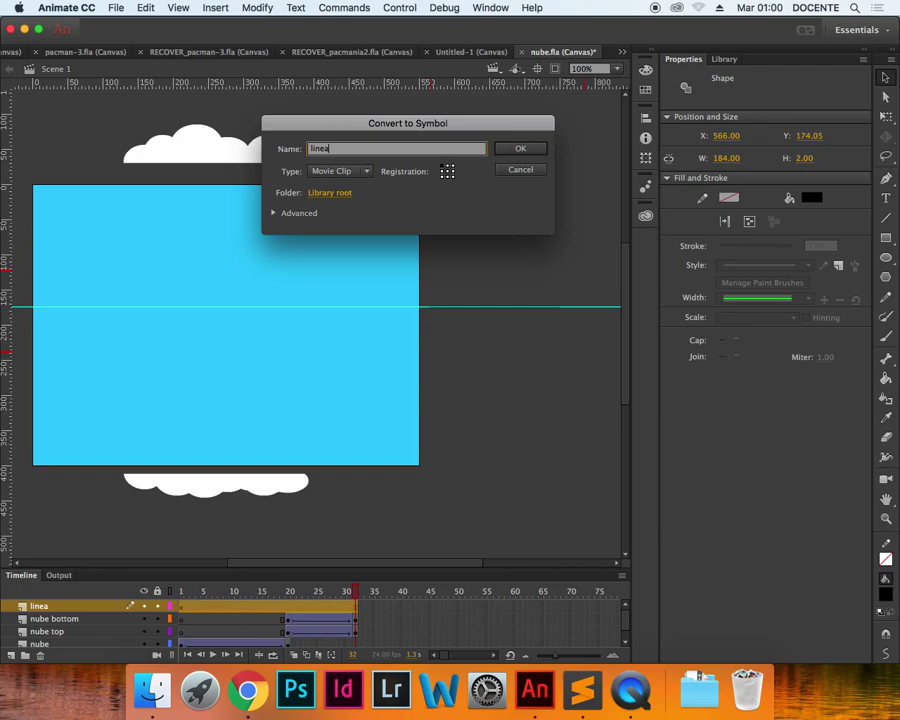
key(Return)
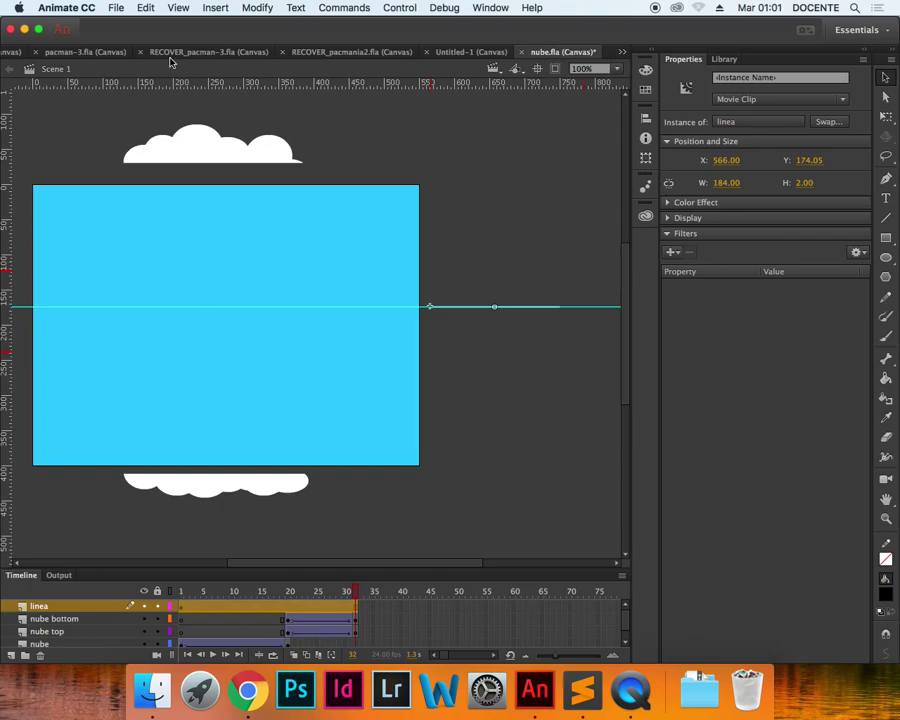
Hide the guides and select the line beside the stage
click(178, 8)
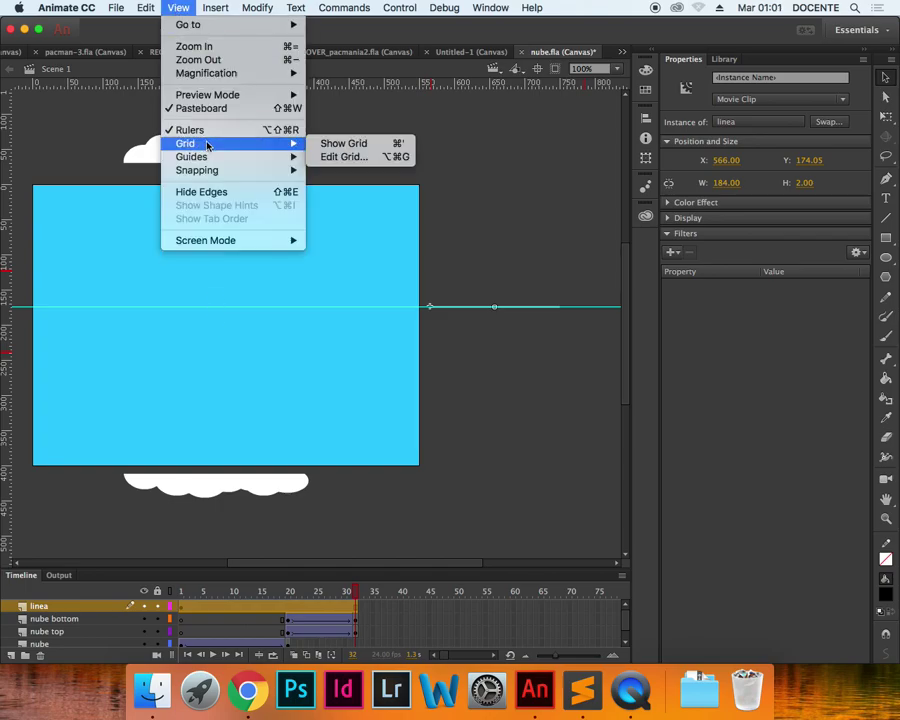
mouse_move(269, 163)
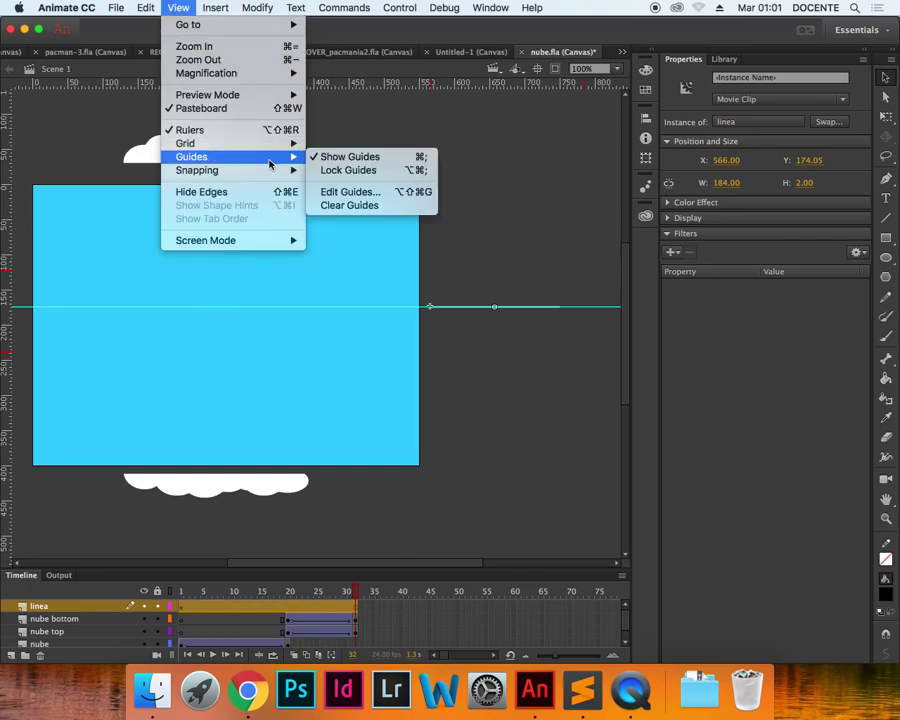
click(347, 159)
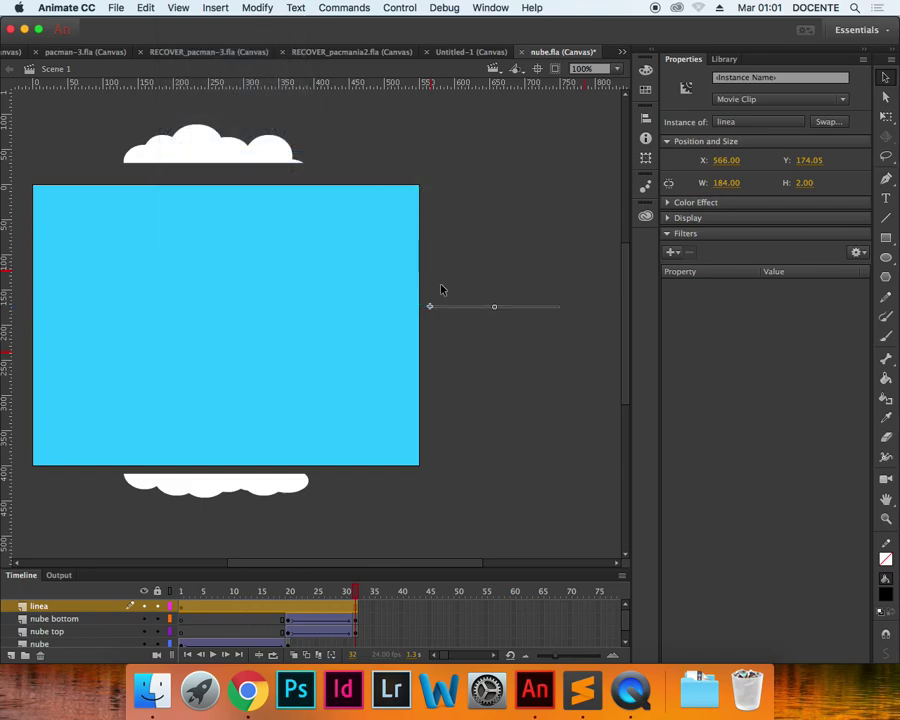
click(477, 316)
click(451, 310)
Insert a keyframe at frame 13 on linea and create a classic tween from frame 1
click(182, 608)
click(180, 608)
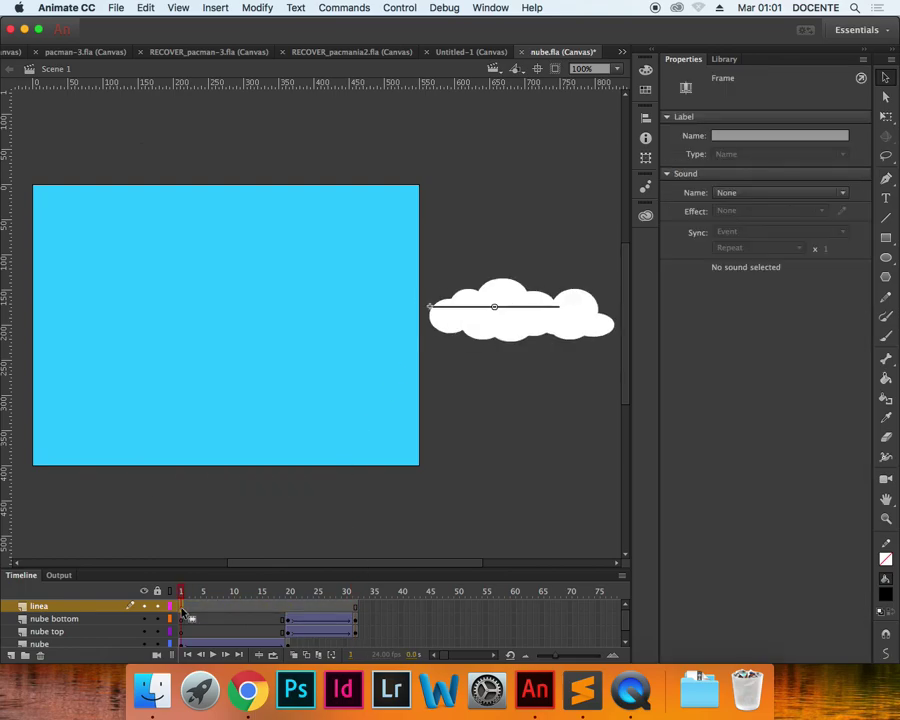
click(249, 608)
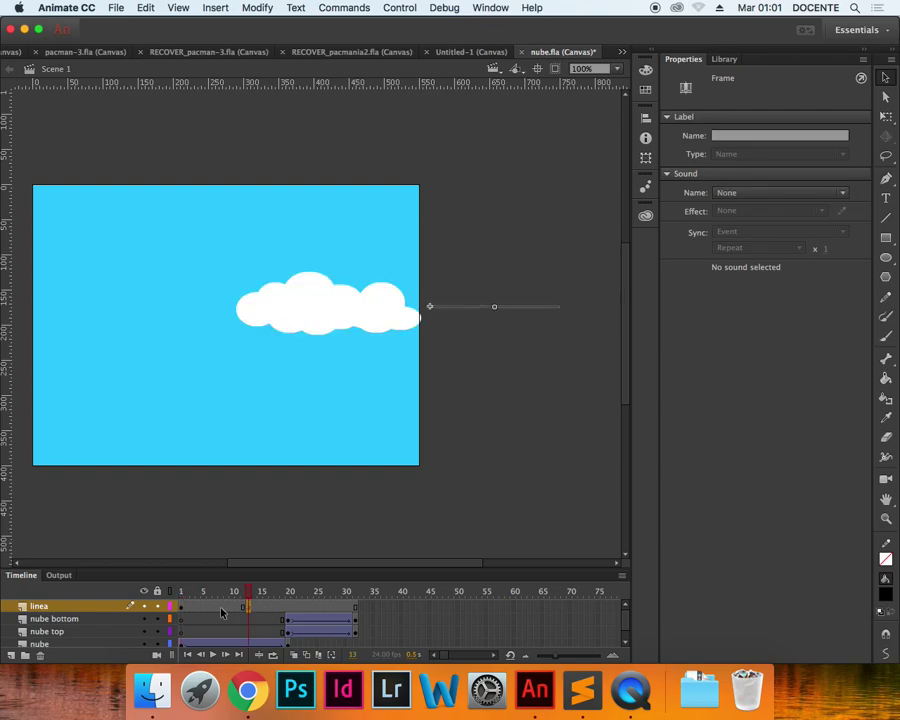
right_click(216, 608)
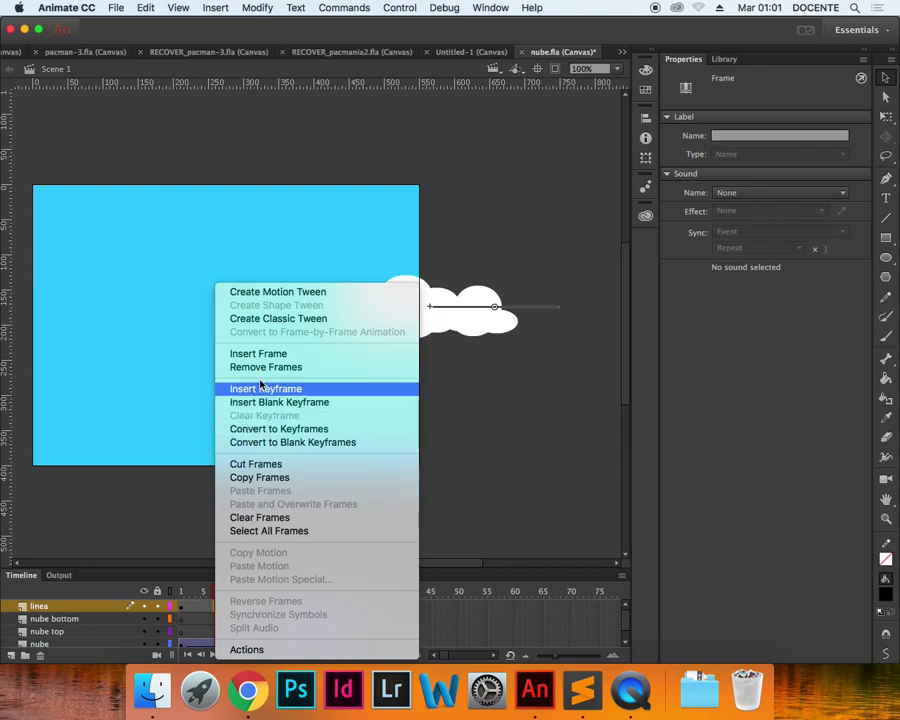
click(277, 318)
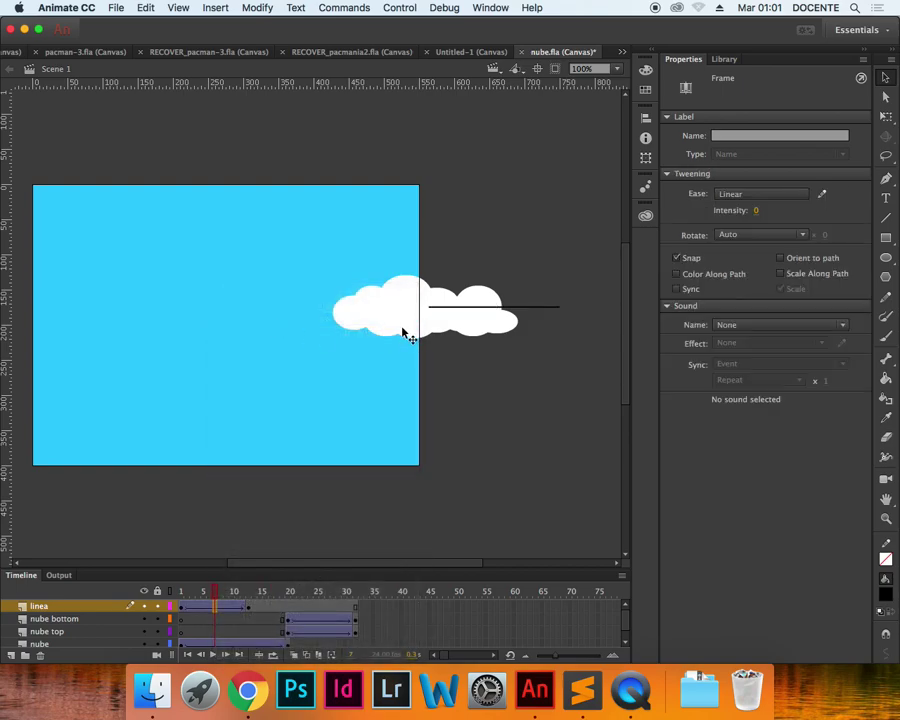
At frame 13, stretch the line's left end past the stage's left edge with Free Transform, making it about 771 px wide
click(249, 608)
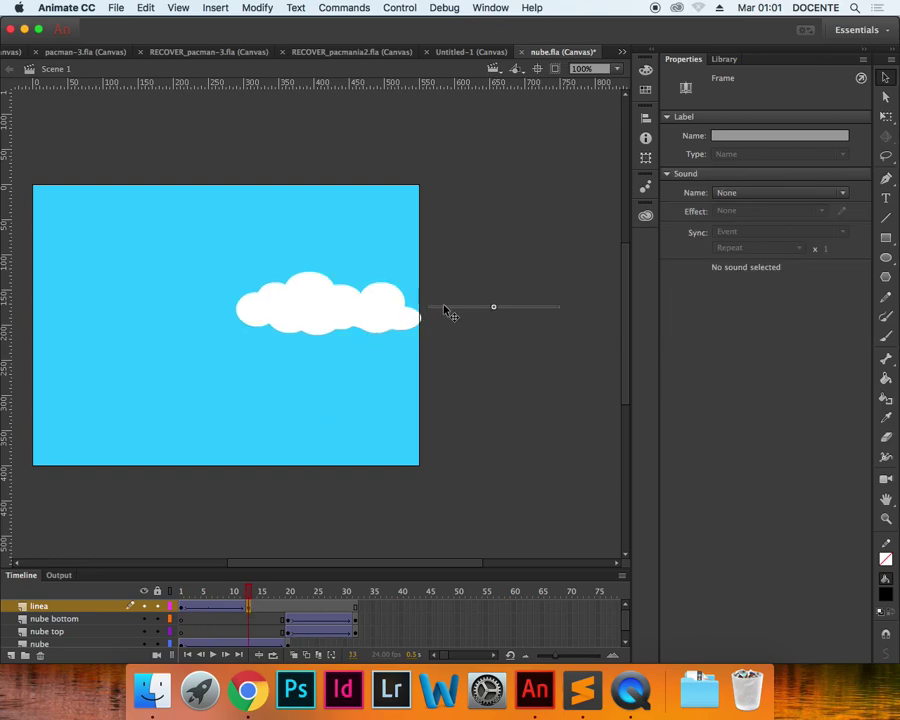
click(885, 117)
click(510, 306)
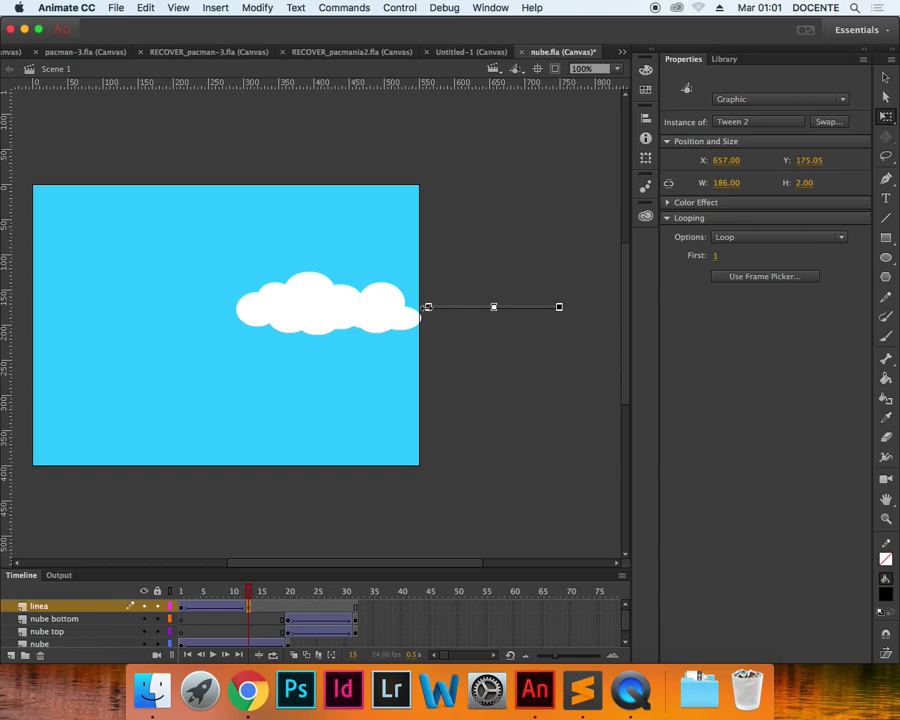
drag(427, 307, 408, 307)
drag(408, 307, 16, 307)
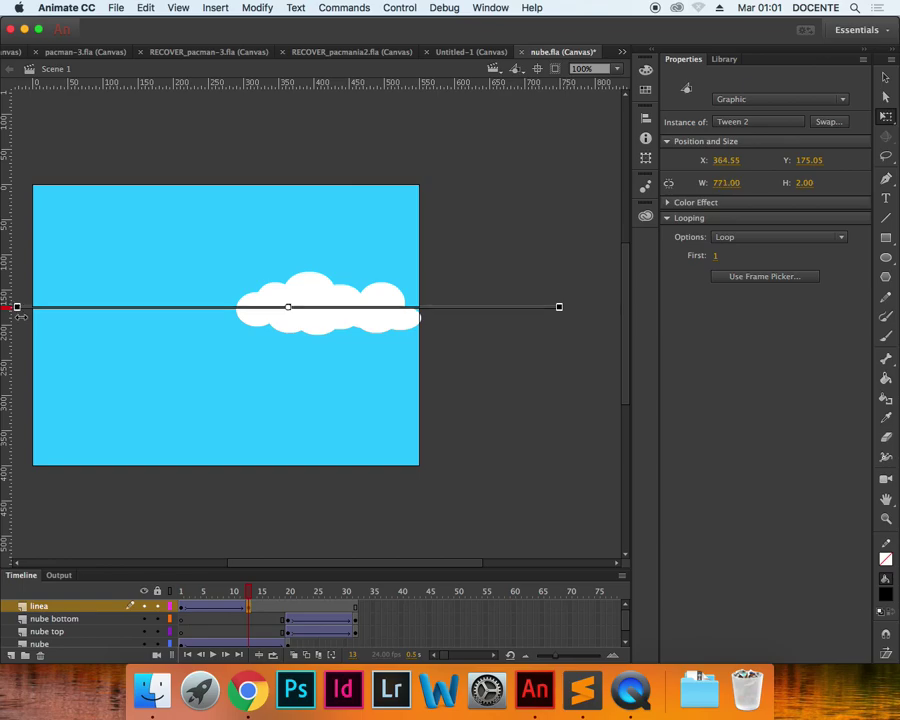
click(25, 341)
Shift the line's tween on linea so that it runs from frame 13 to frame 25, and play the animation
drag(248, 591, 184, 605)
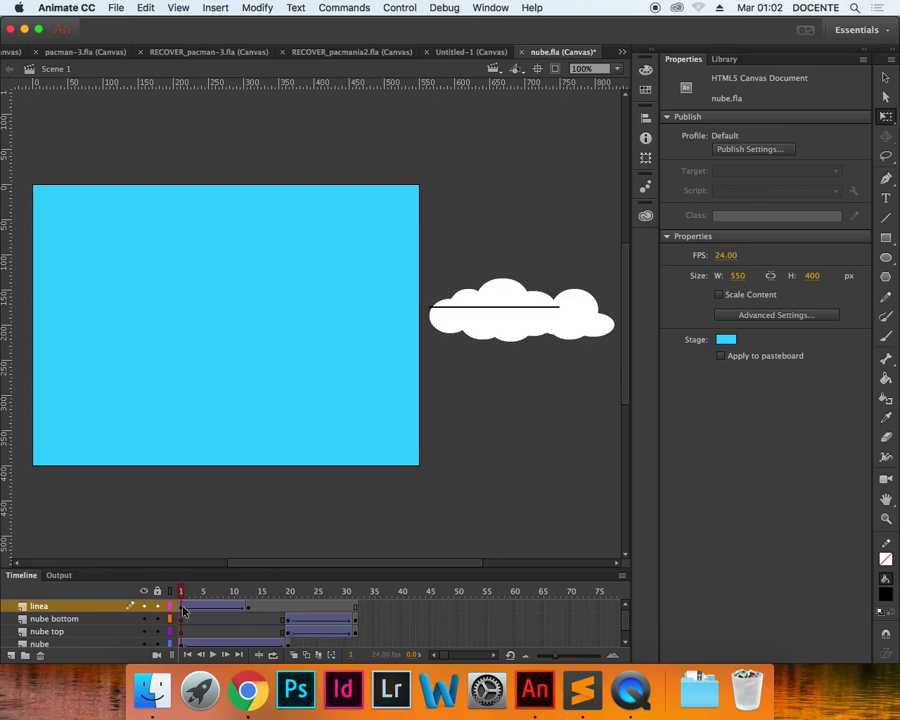
click(214, 609)
drag(228, 612, 302, 610)
click(216, 610)
click(314, 608)
click(312, 594)
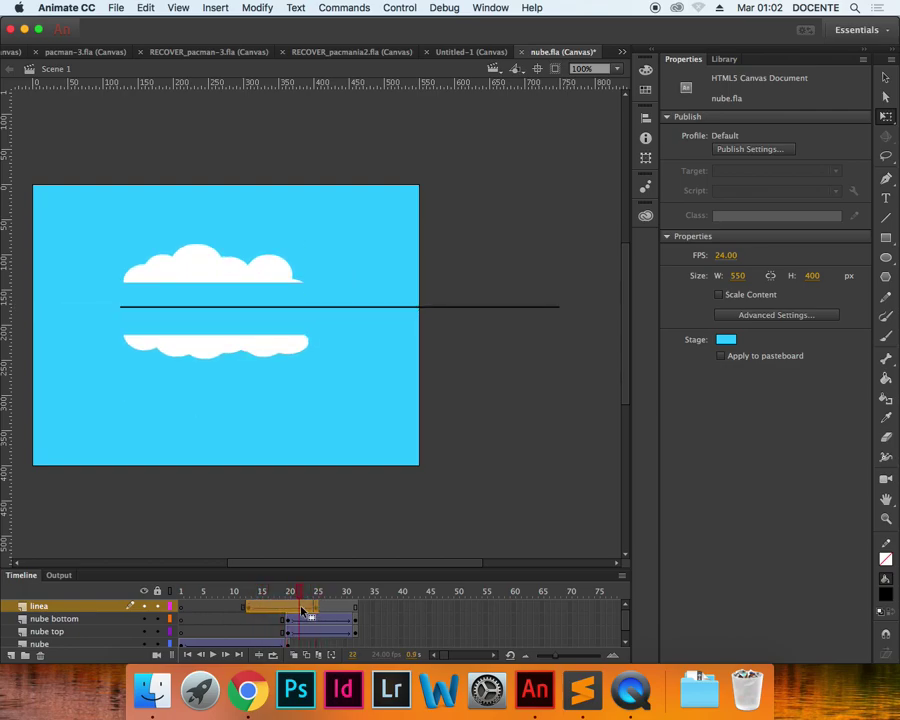
click(390, 621)
key(Return)
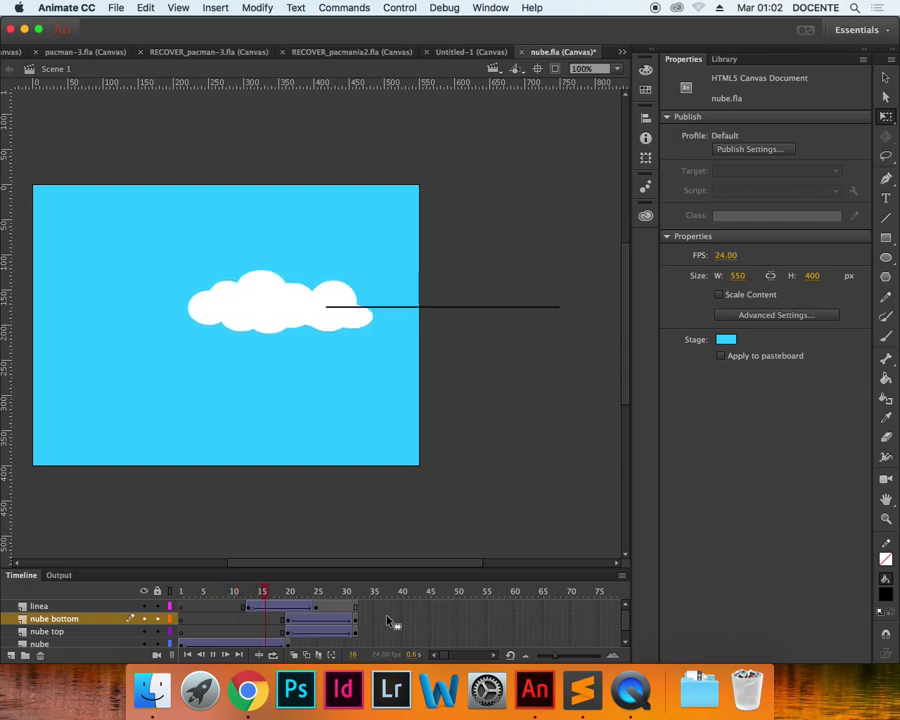